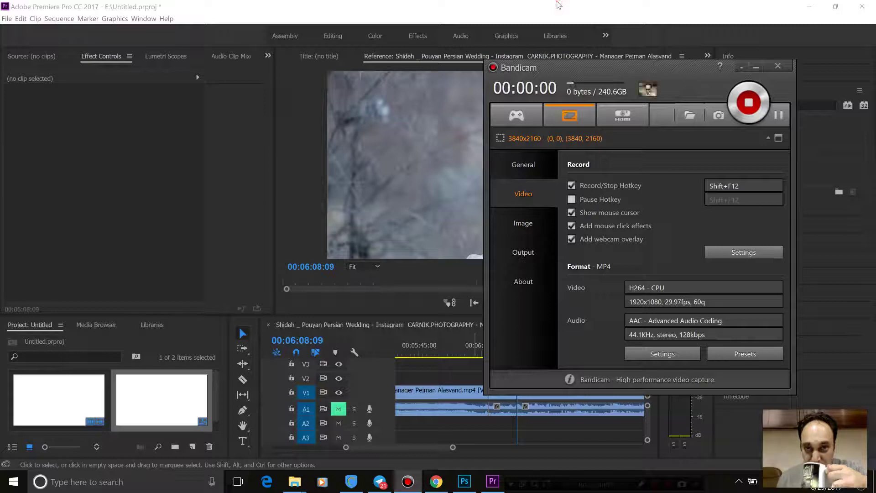
Bring the Premiere Pro wedding project in front of the Bandicam recorder window
click(559, 6)
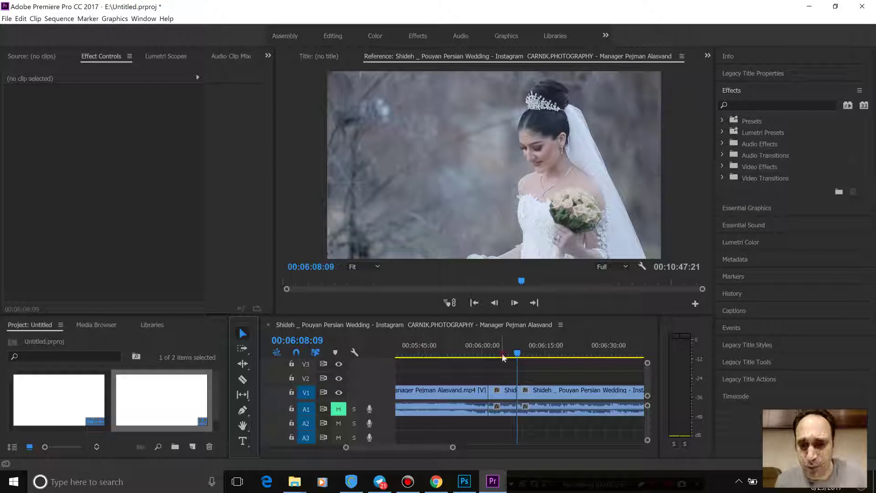
Play the sequence from 00:06:01:15, park near 00:06:03, and select the short V1 clip
click(502, 354)
click(490, 353)
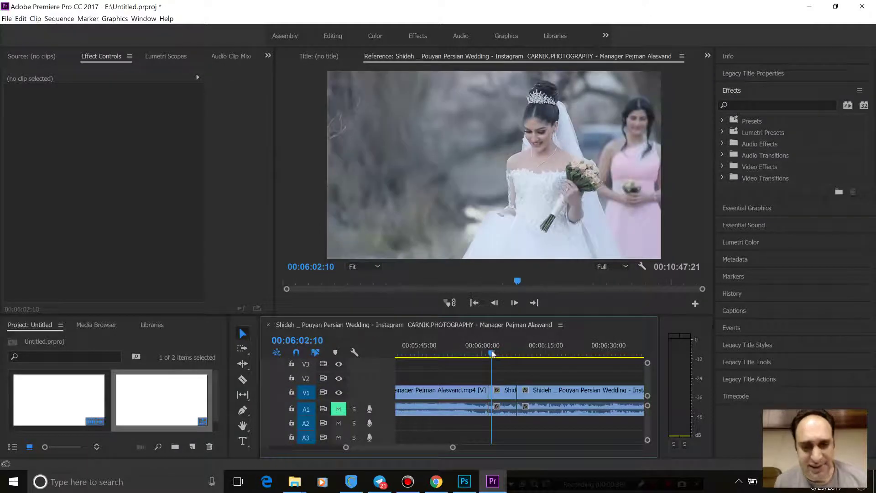
key(space)
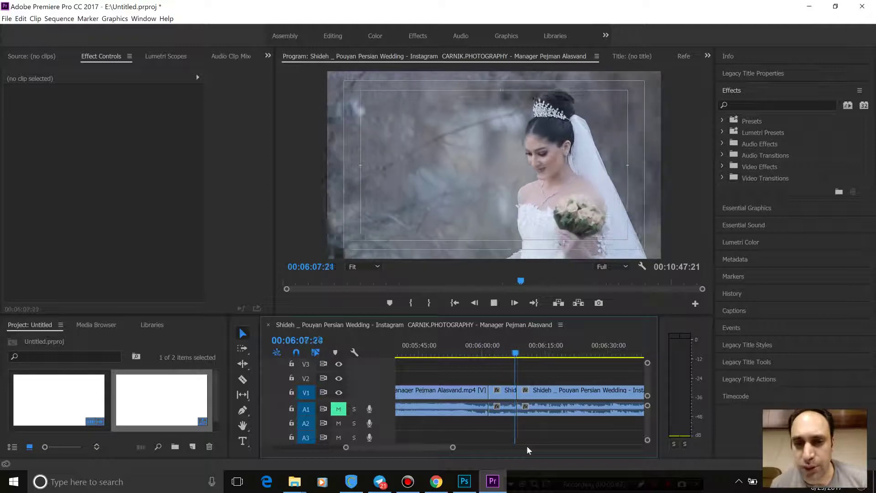
key(space)
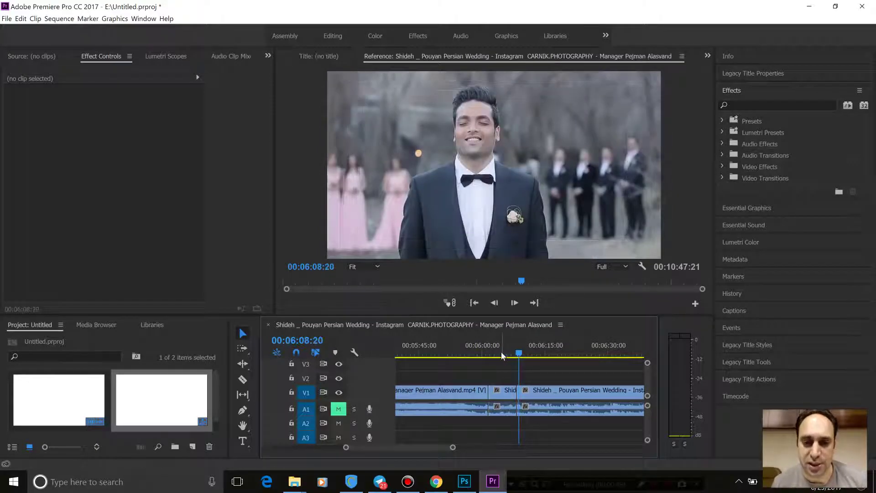
click(489, 354)
drag(497, 354, 501, 357)
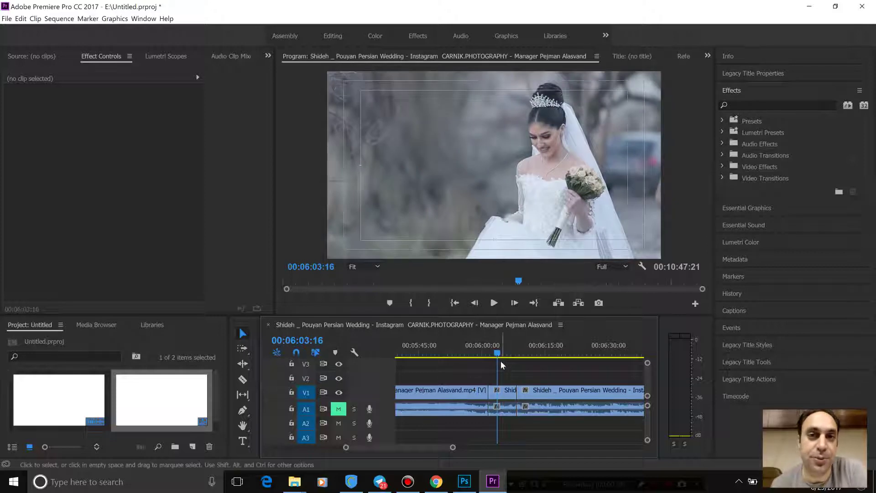
click(505, 394)
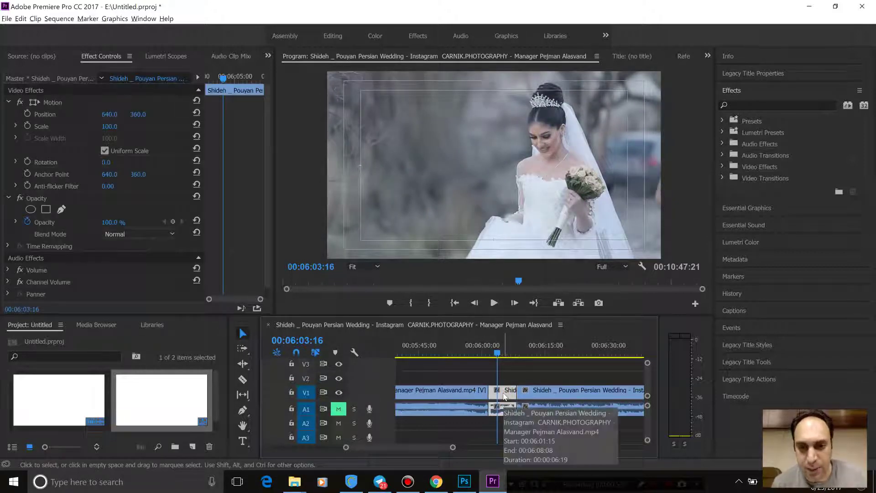
Lift the short clip onto V2 and apply Gaussian Blur to it from a 'blur' effects search
drag(504, 396, 503, 382)
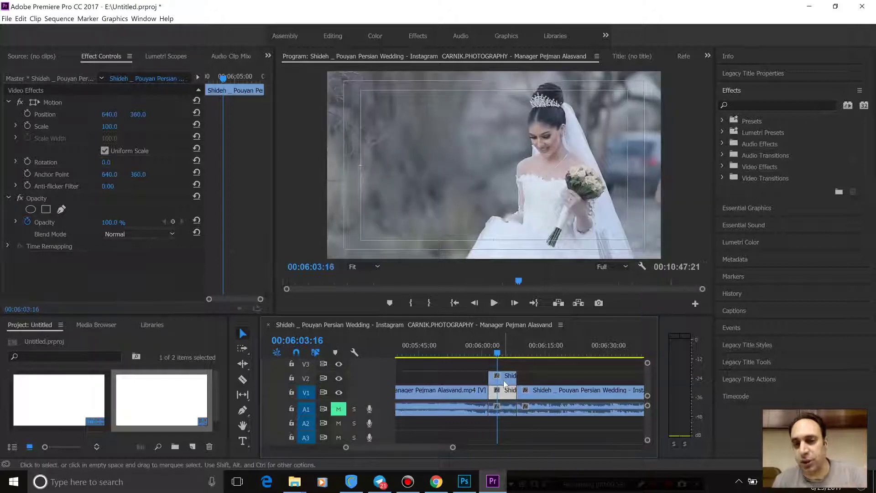
click(760, 104)
text(blur)
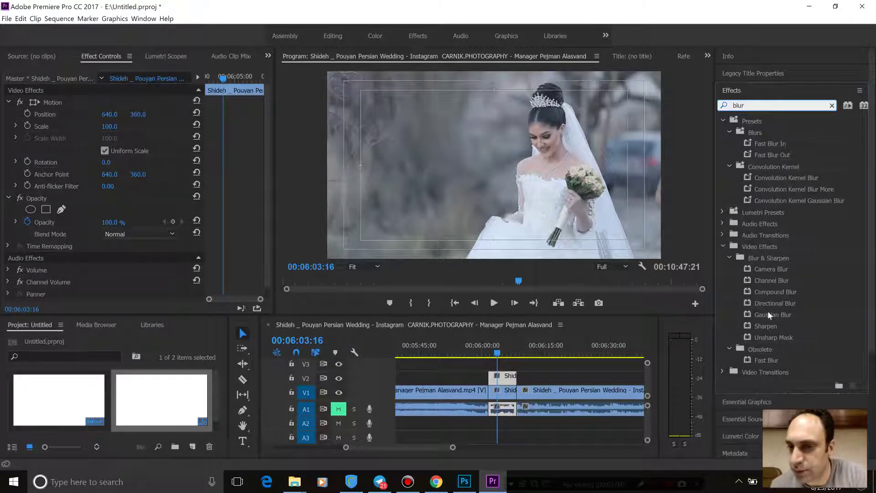
drag(769, 314, 519, 379)
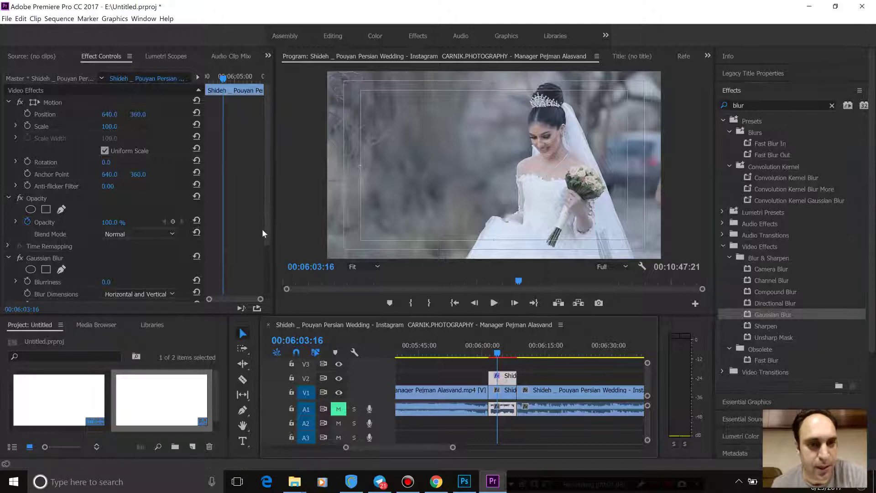
Raise the Gaussian Blur Blurriness to 61
drag(267, 242, 264, 275)
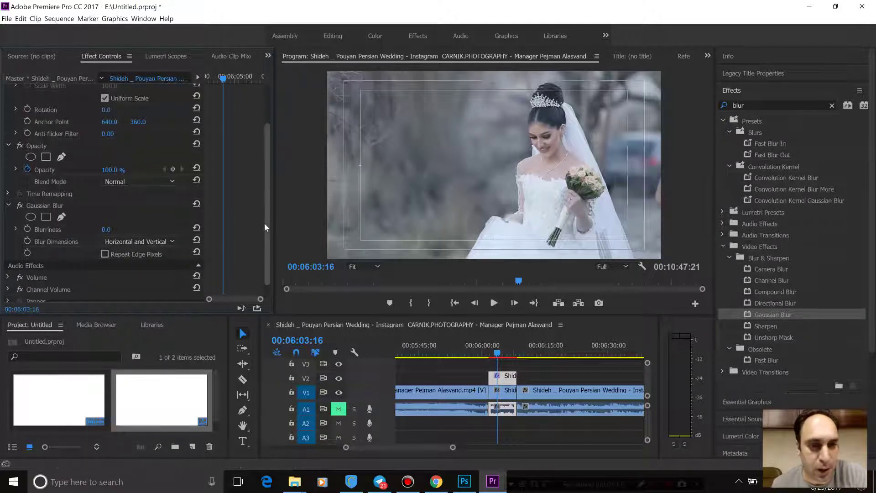
scroll(265, 224, down, 1)
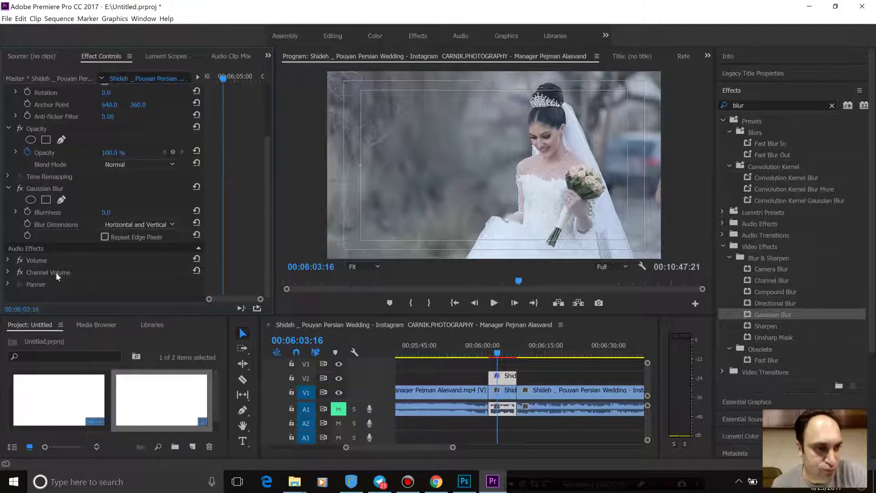
mouse_move(108, 211)
mouse_down()
mouse_move(129, 211)
mouse_move(109, 212)
mouse_up()
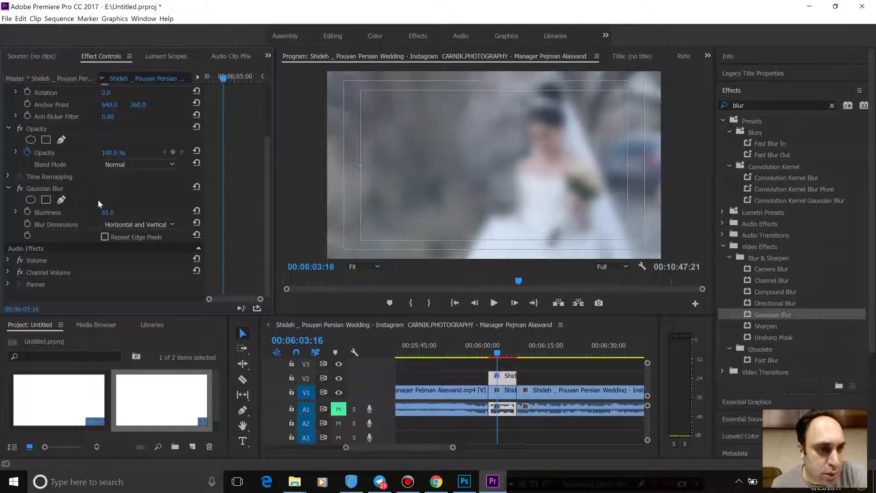
Set the V2 clip's blend mode to Screen, review nearby frames, and bring Blurriness back to 0
click(115, 165)
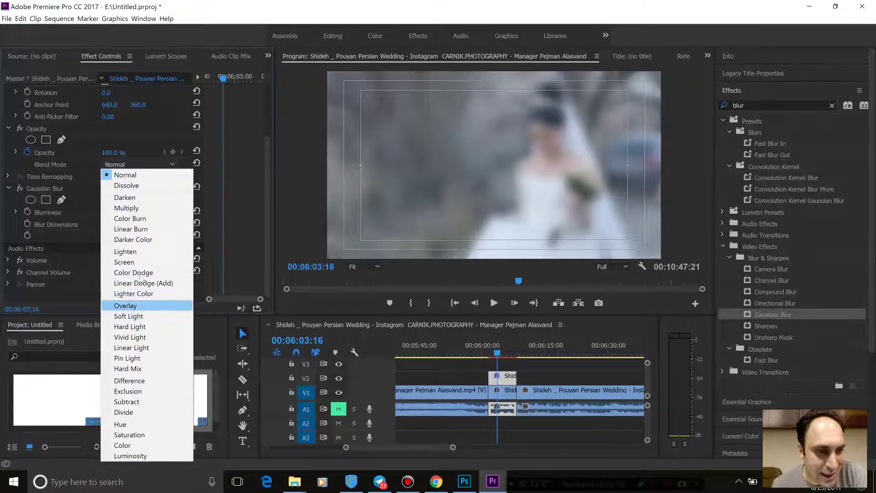
click(124, 262)
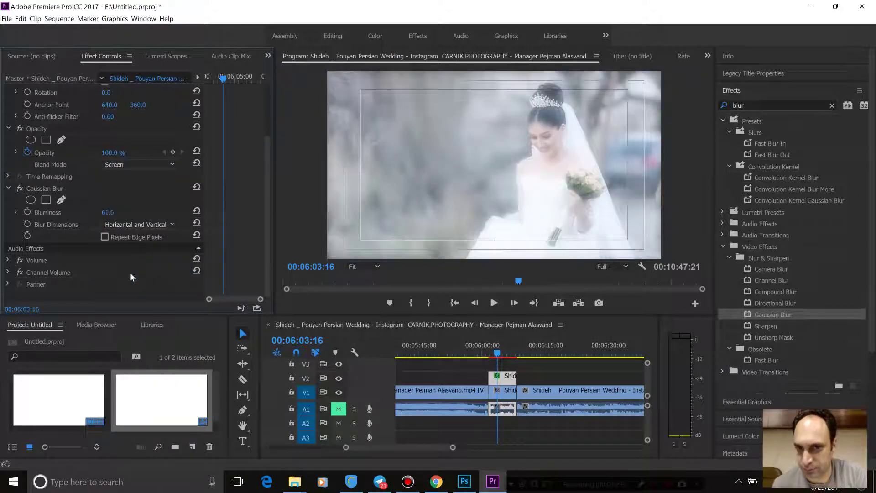
click(493, 356)
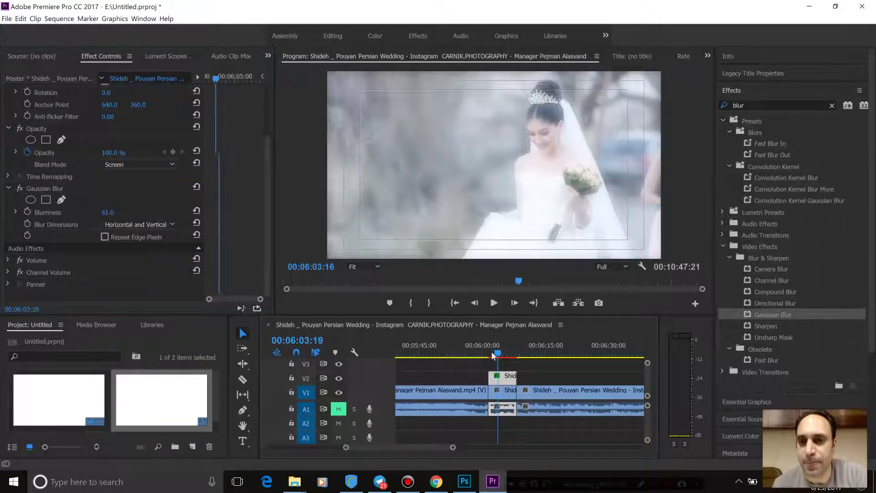
drag(494, 356, 494, 356)
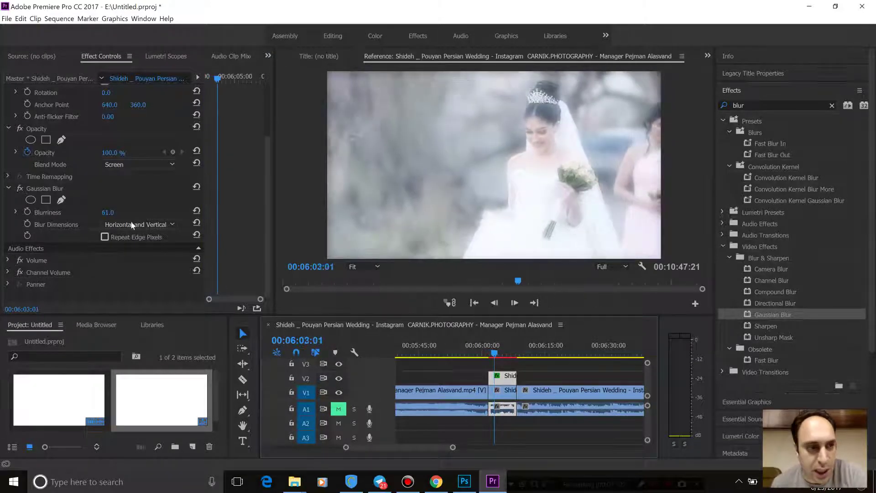
drag(108, 212, 68, 212)
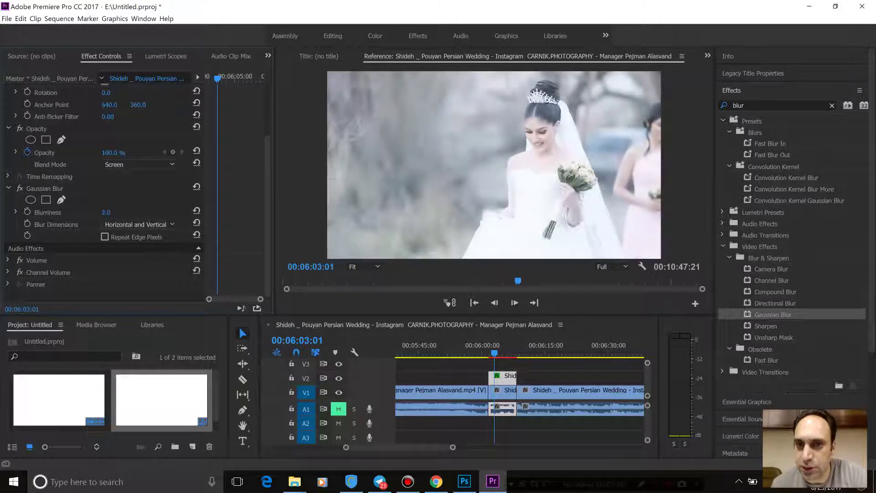
mouse_move(106, 212)
mouse_down()
mouse_move(126, 212)
mouse_move(117, 212)
mouse_up()
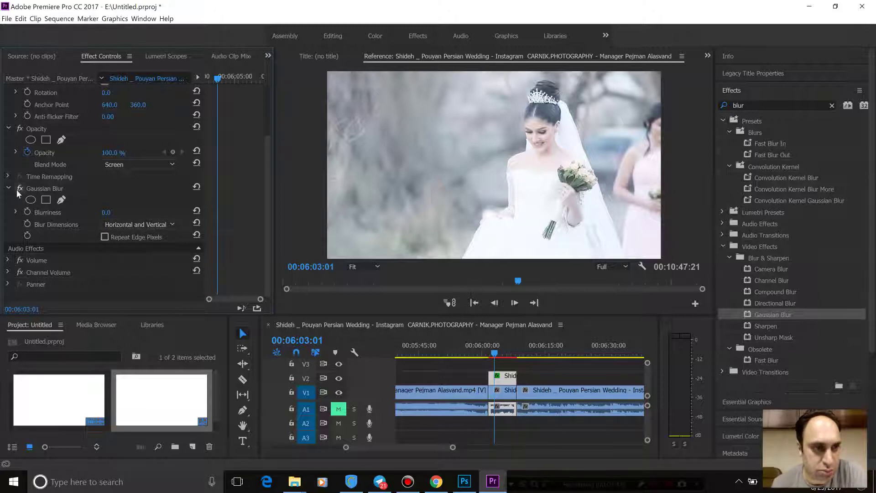
Compare the overlay with the opacity effect on and off, then raise Blurriness to 23
click(19, 129)
click(19, 129)
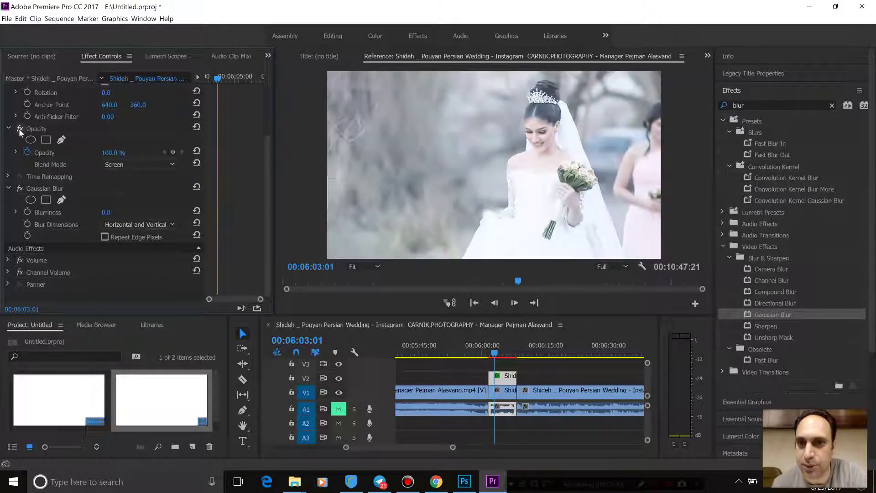
click(19, 129)
click(19, 129)
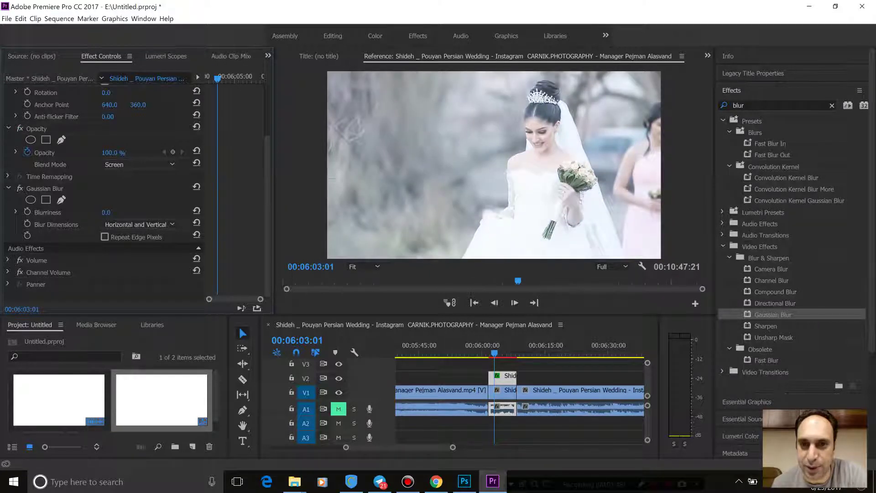
drag(106, 212, 122, 213)
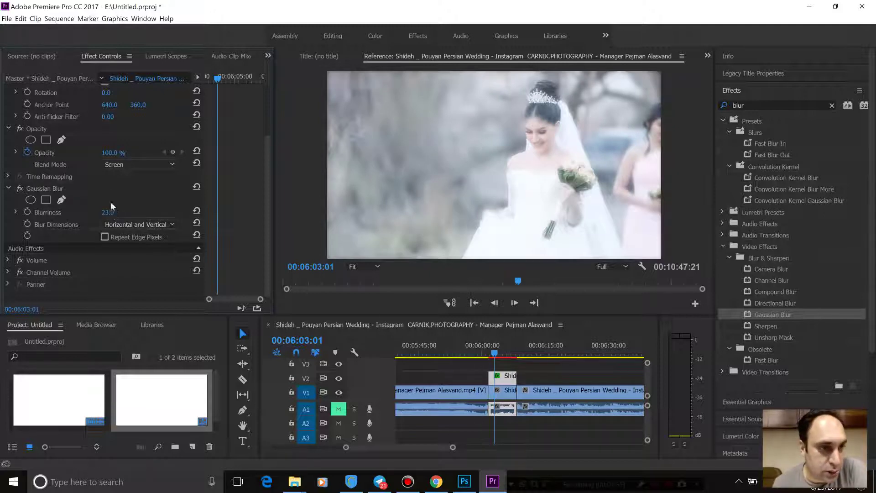
Set the overlay Opacity to 23%, then drag it up to 48%
click(109, 152)
text(23)
key(Return)
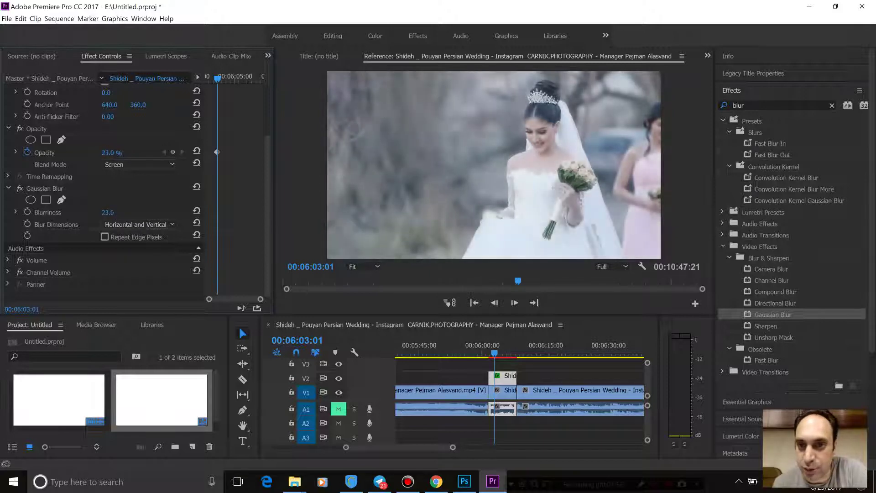
drag(109, 152, 176, 227)
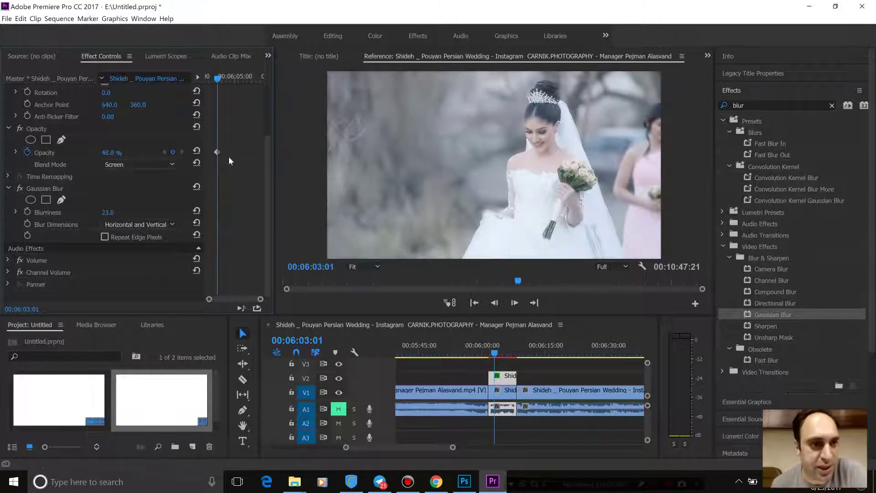
Compare with track V2 hidden and shown, then maximize the timeline panel
click(337, 378)
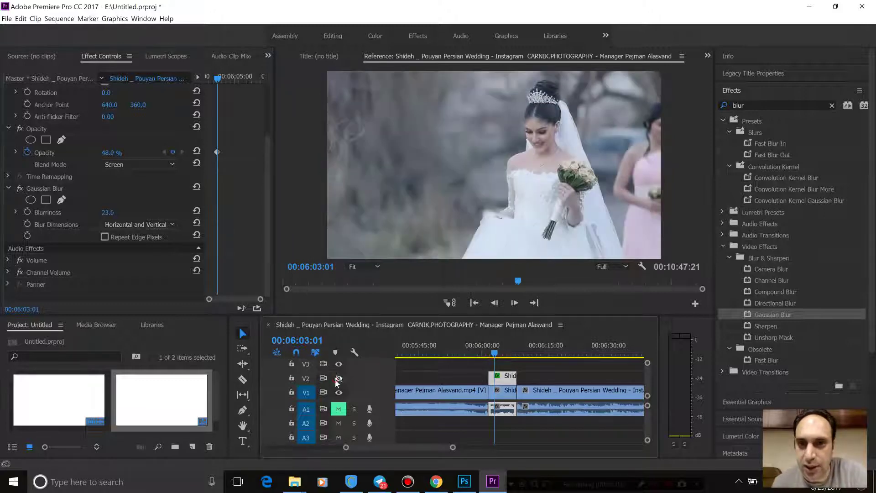
click(337, 378)
double_click(337, 380)
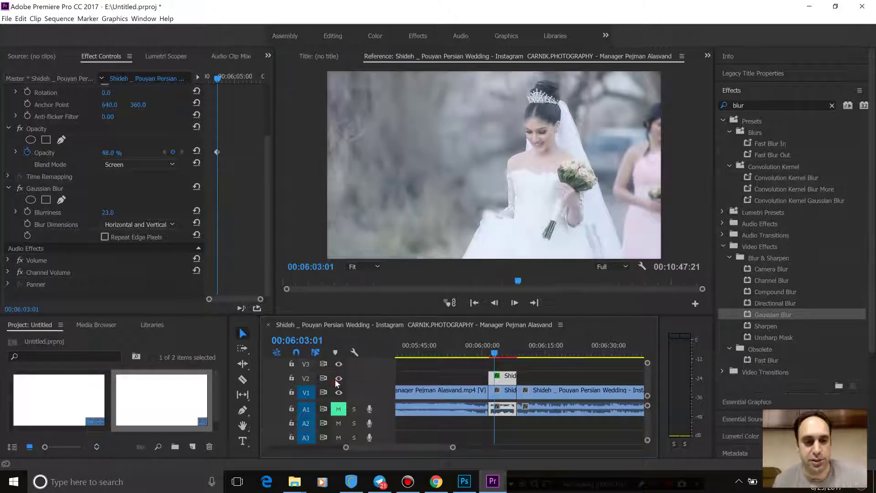
key(grave)
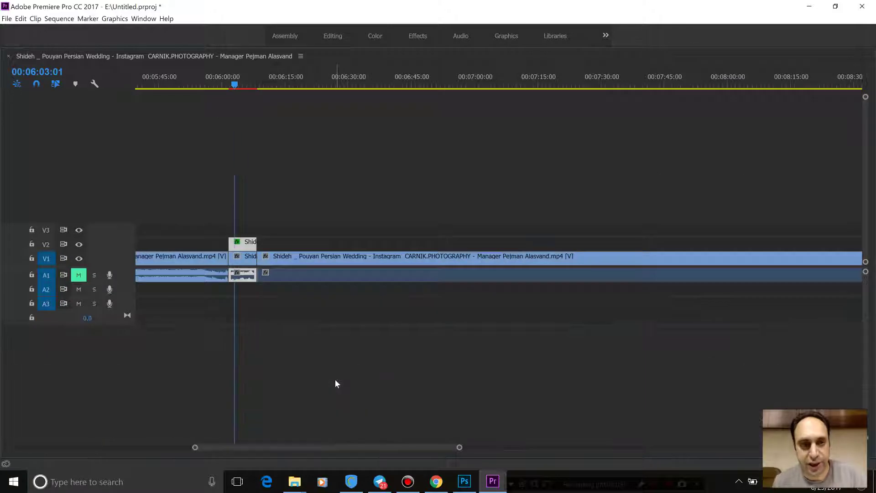
Review the bride shot full-frame with and without the V2 overlay, returning to the standard layout
key(grave)
key(grave)
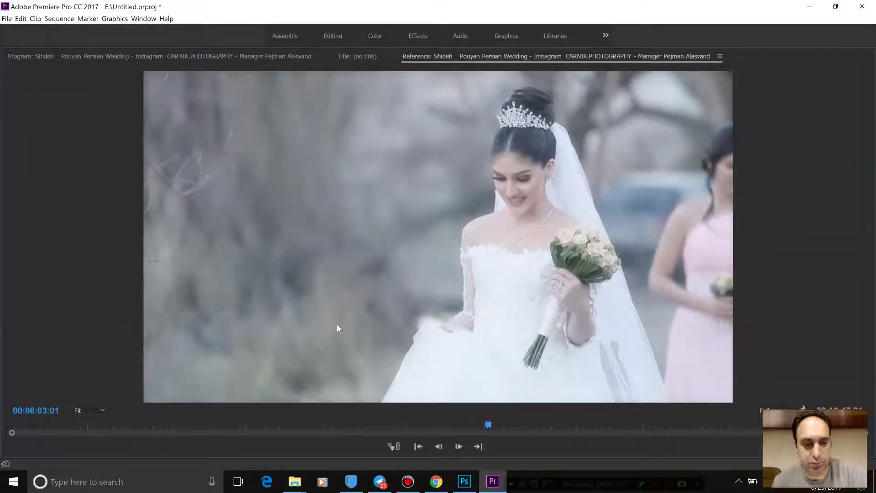
key(grave)
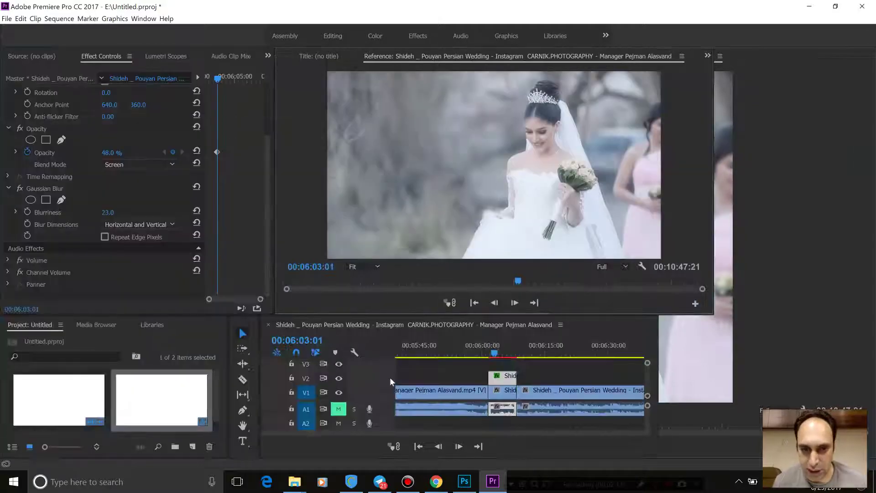
click(339, 376)
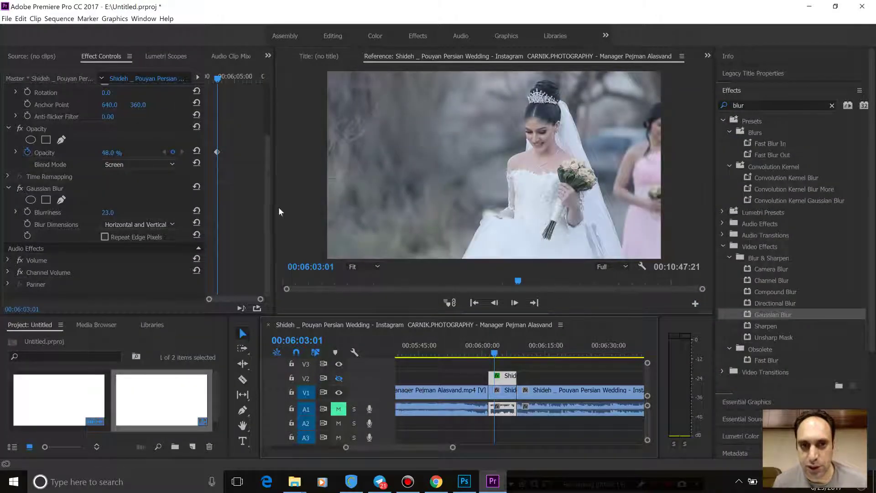
key(grave)
key(grave)
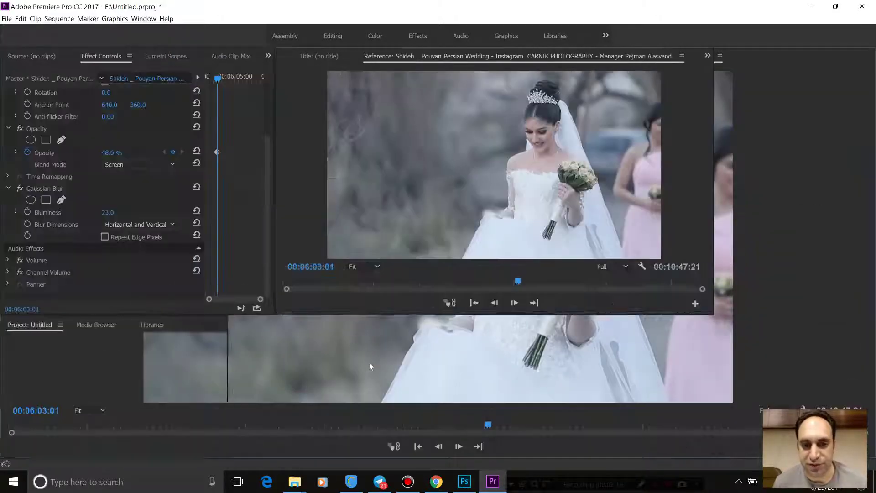
click(339, 378)
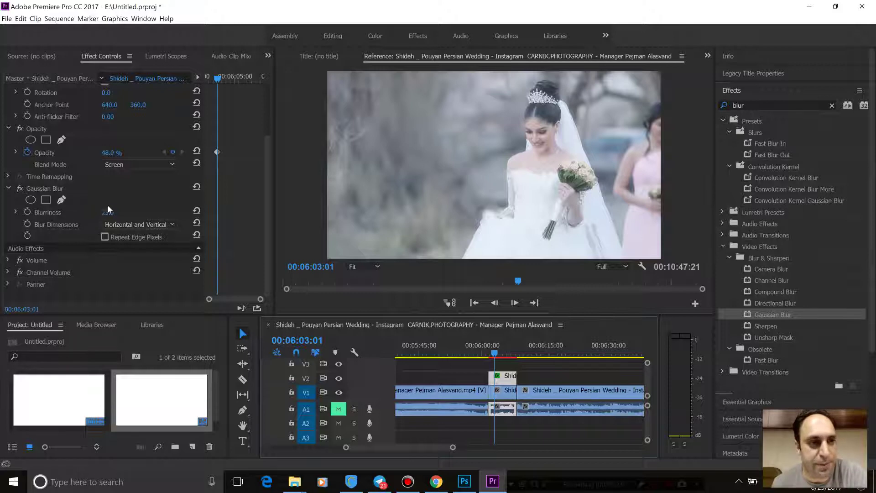
Set Gaussian Blur Blurriness to 0 and raise the overlay Opacity to 67%
text(0)
key(Return)
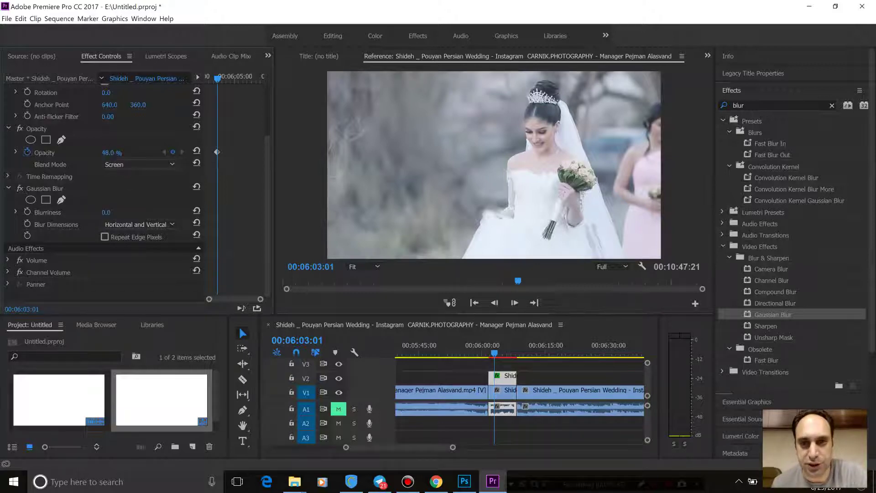
drag(109, 153, 120, 152)
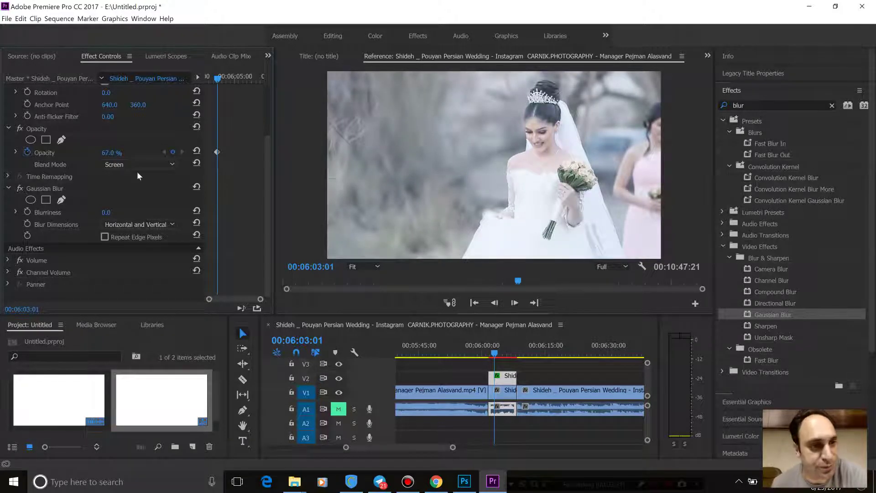
Try the Lighten blend mode, switch back to Screen, and preview later frames
click(132, 164)
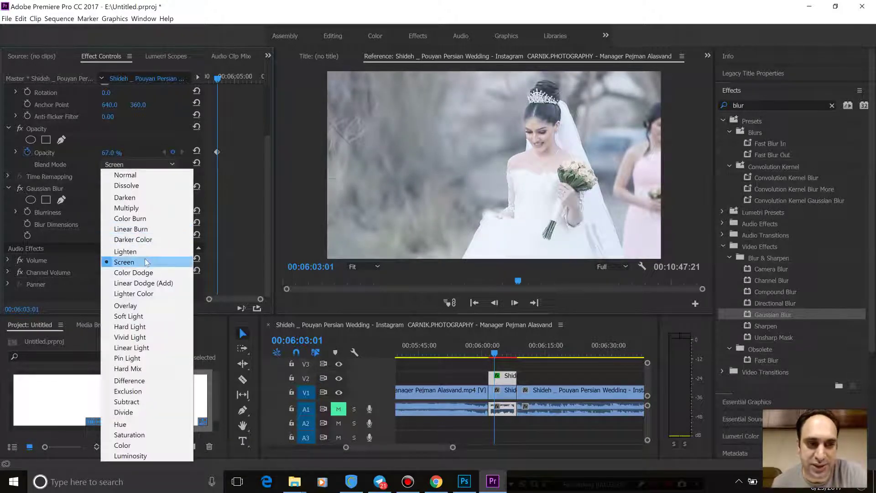
click(137, 252)
click(140, 163)
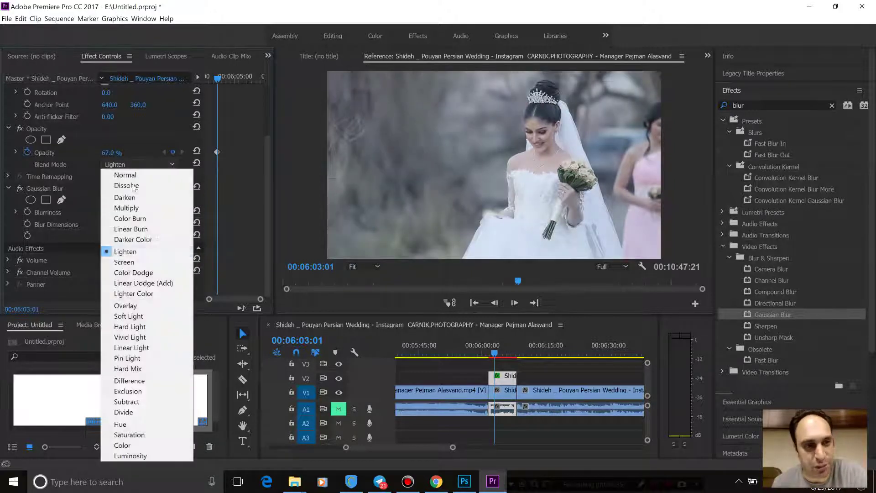
click(139, 261)
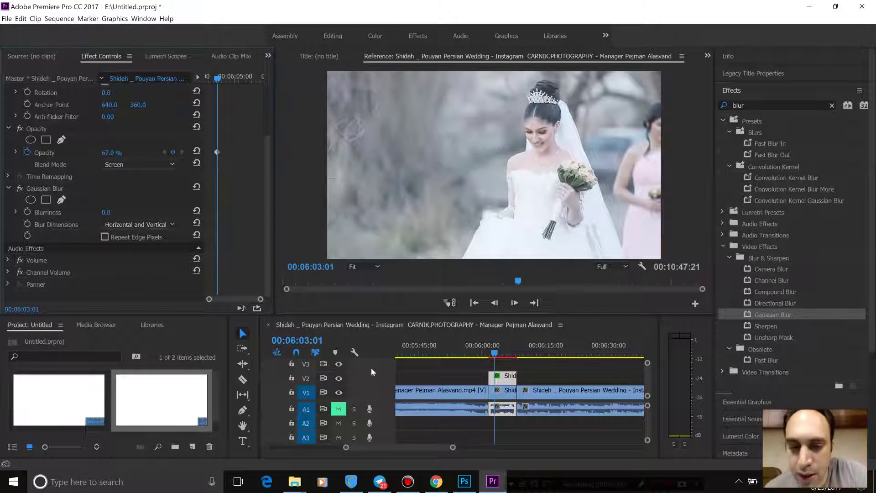
scroll(377, 448, down, 1)
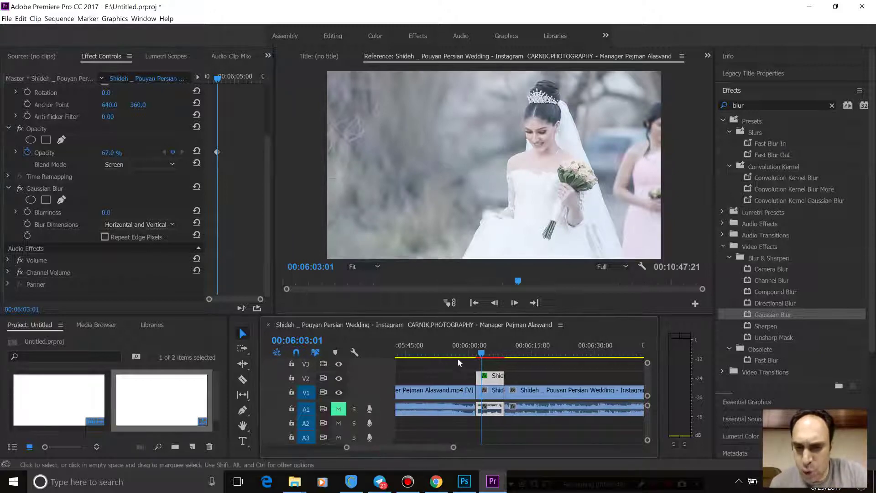
drag(458, 357, 569, 353)
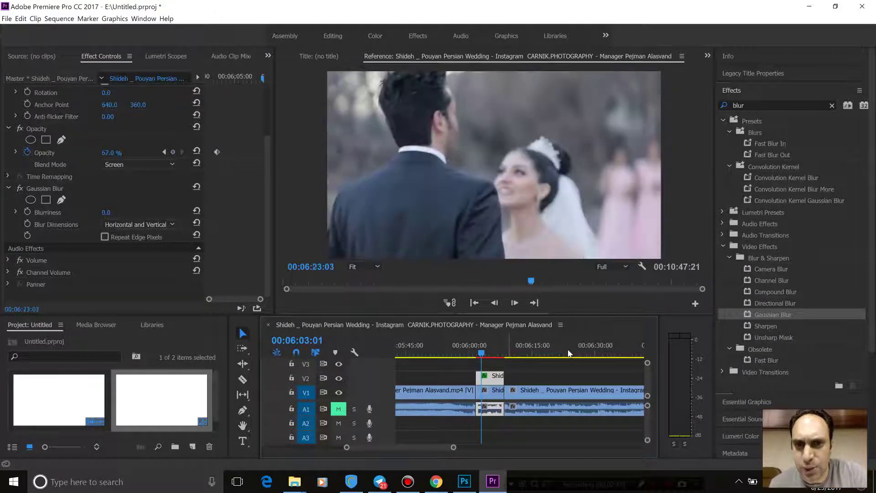
Zoom the timeline out and preview frames around 6:29 and 6:59
click(591, 352)
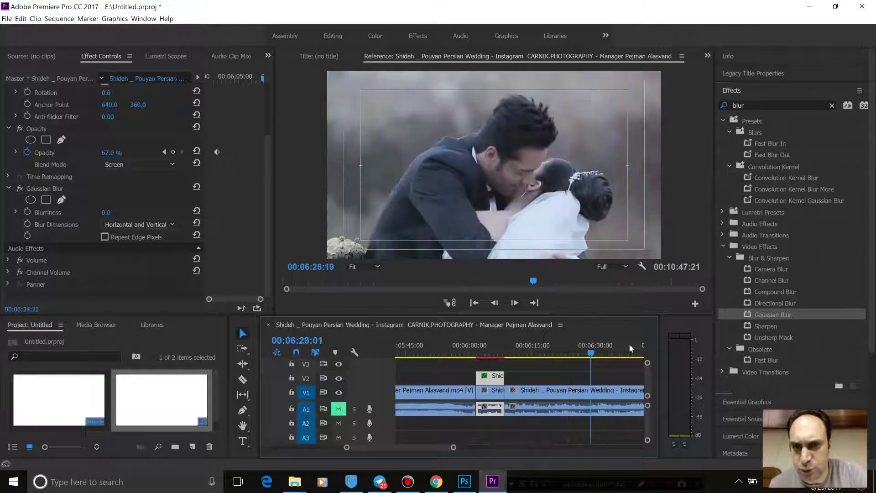
drag(629, 346, 671, 338)
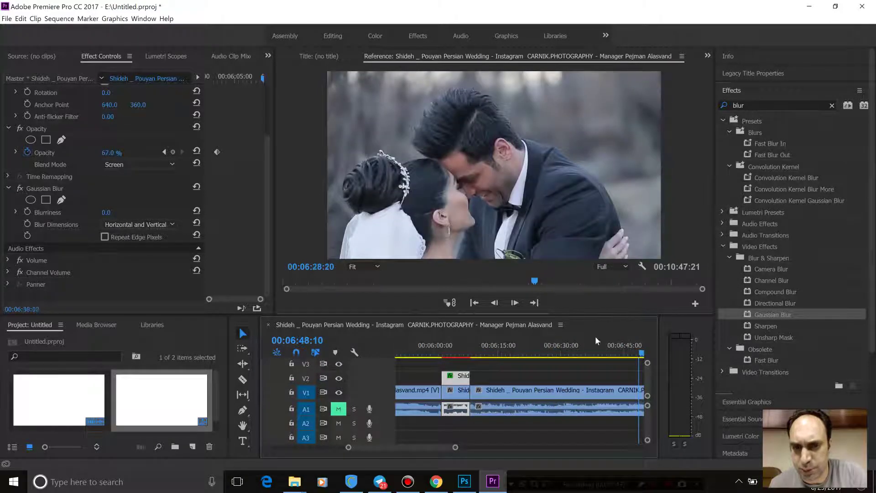
drag(595, 336, 598, 335)
drag(437, 447, 570, 447)
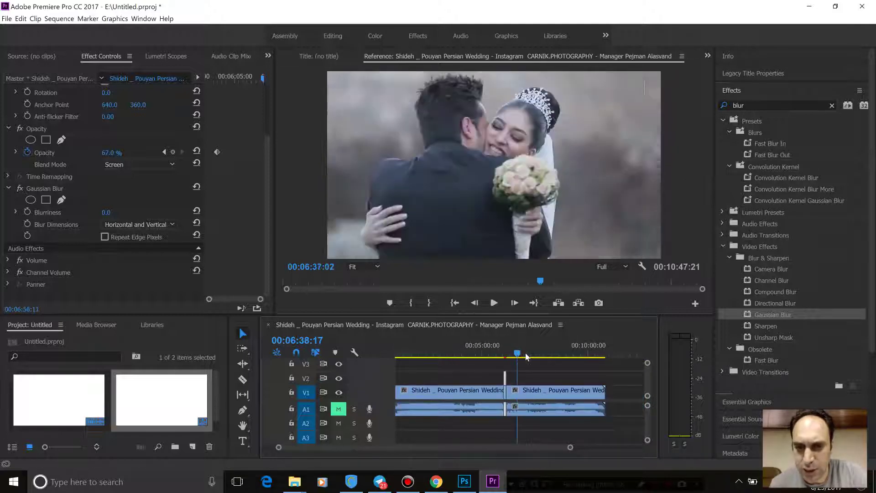
click(525, 356)
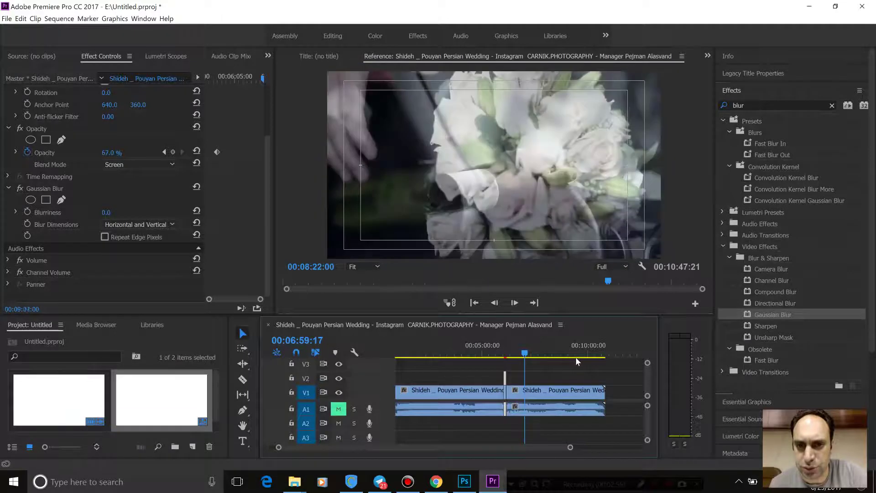
click(579, 356)
Preview frames near 1:02 and 2:30, then park on the night couple shot at 00:03:28:04
click(417, 342)
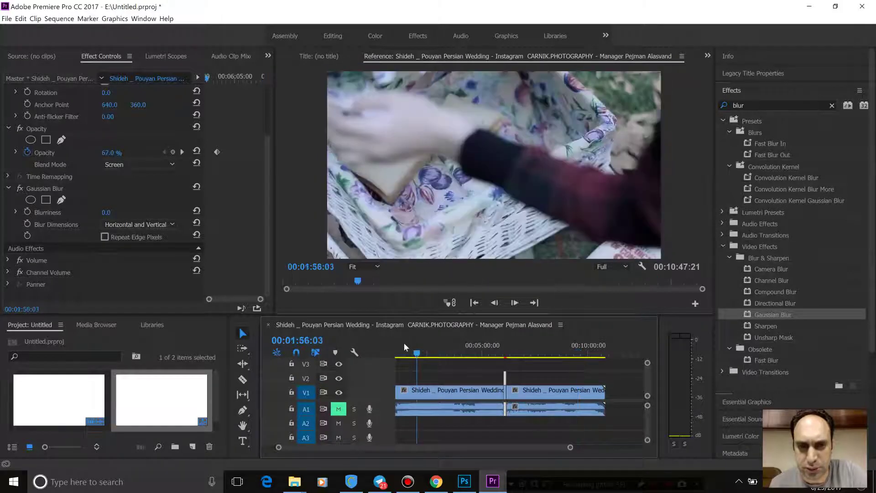
click(398, 343)
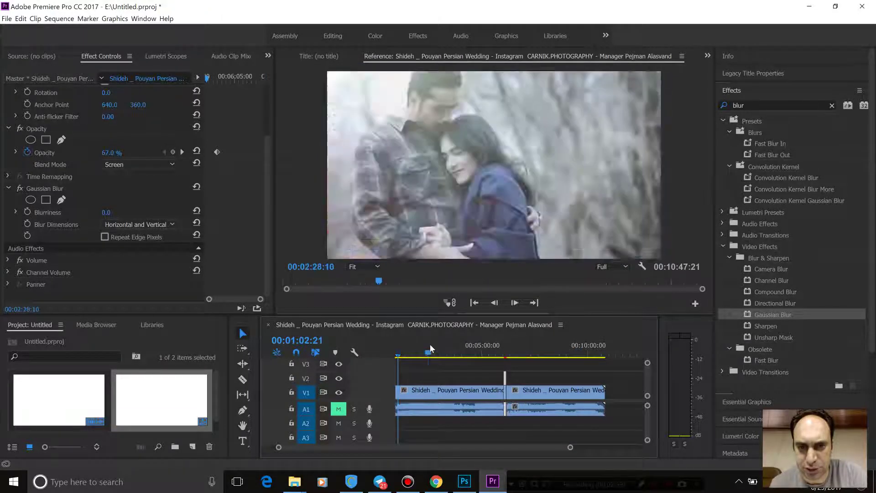
click(430, 352)
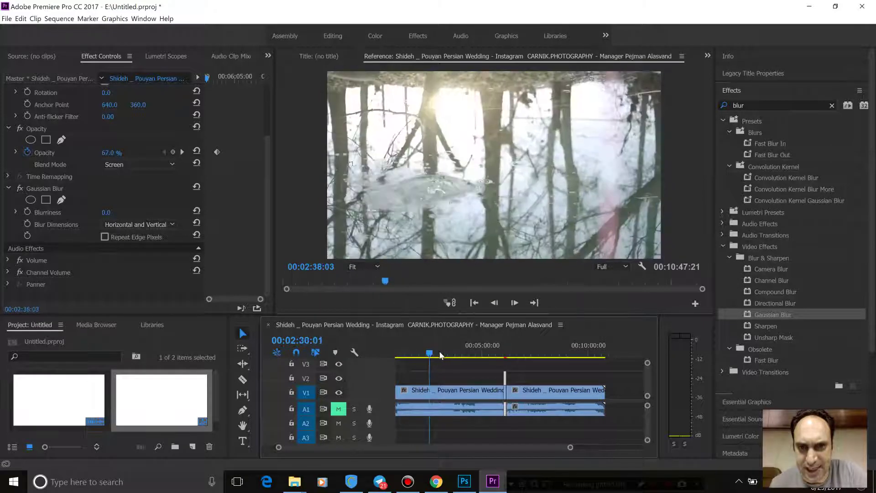
click(448, 355)
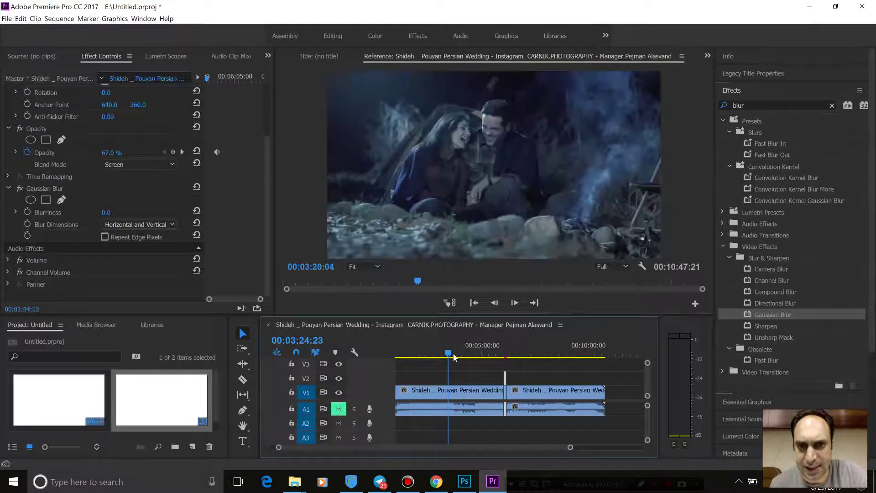
click(452, 355)
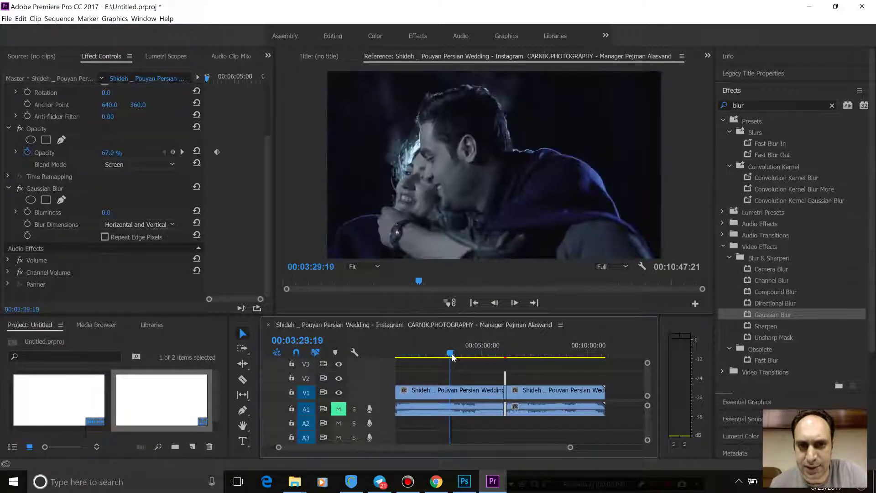
click(451, 355)
click(451, 356)
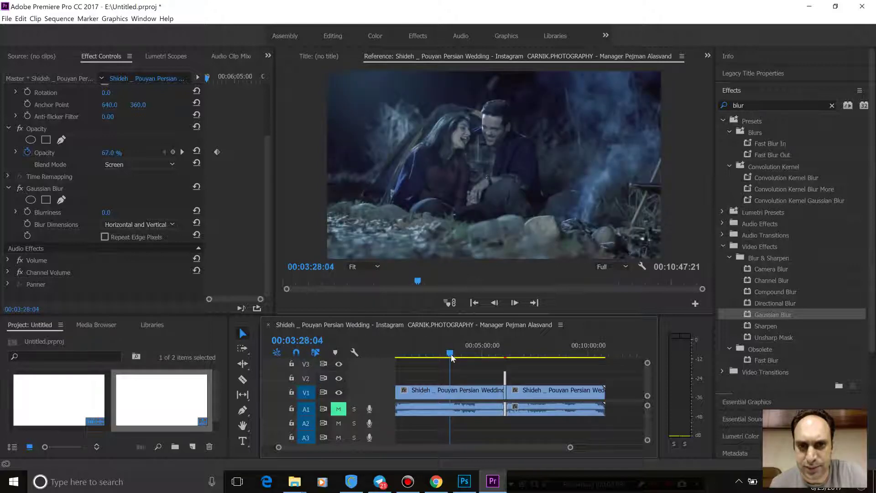
key(shift+4)
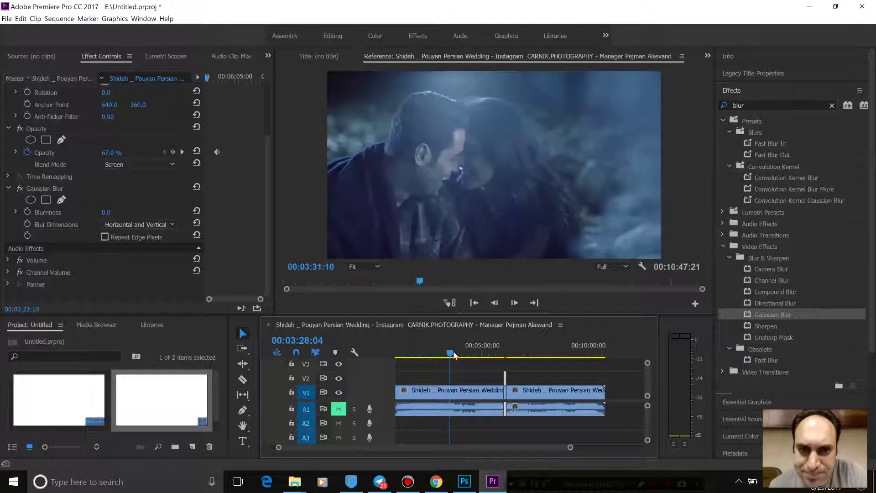
Park at 00:03:29:19, turn off safe margins, enlarge the program preview, and select the first V1 clip
click(453, 354)
drag(454, 354, 450, 354)
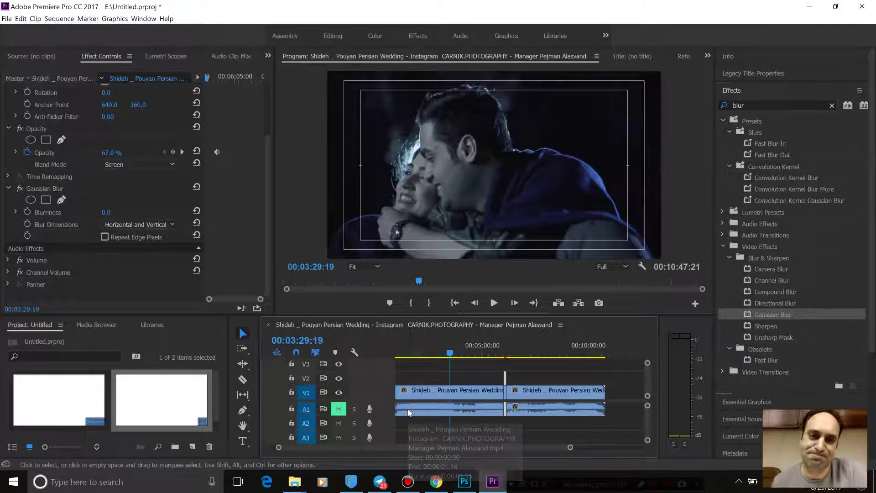
right_click(424, 179)
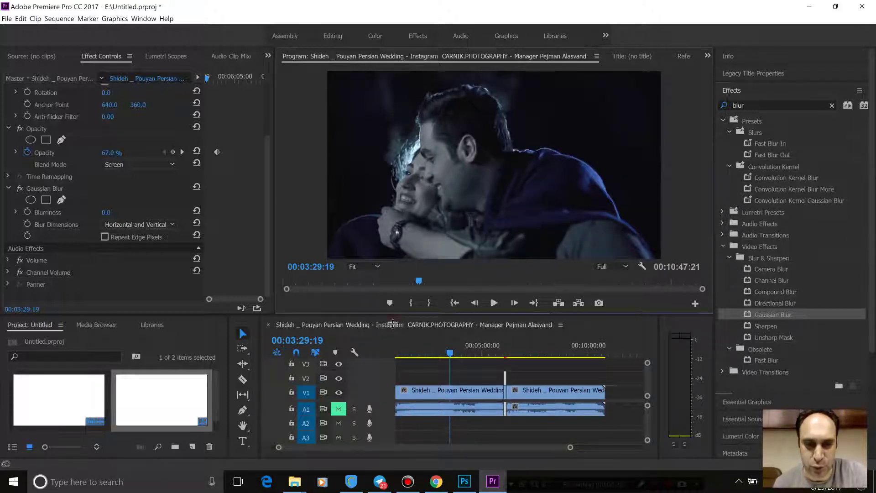
drag(394, 313, 395, 325)
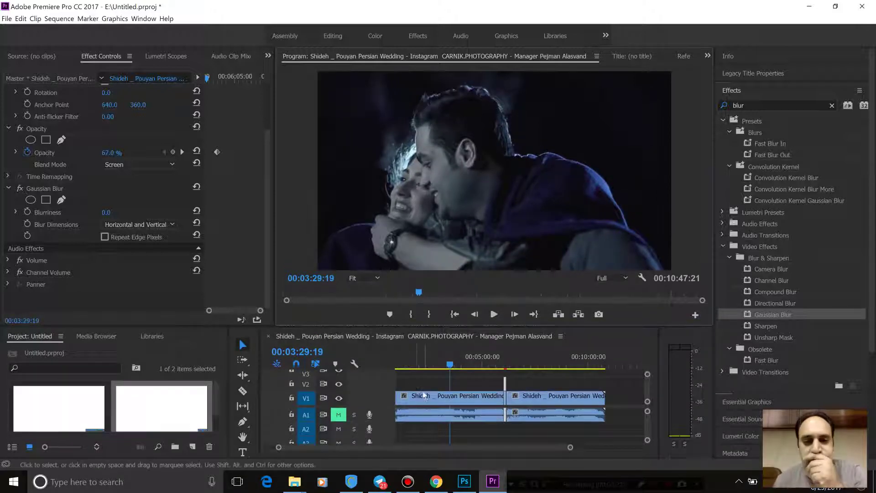
click(429, 396)
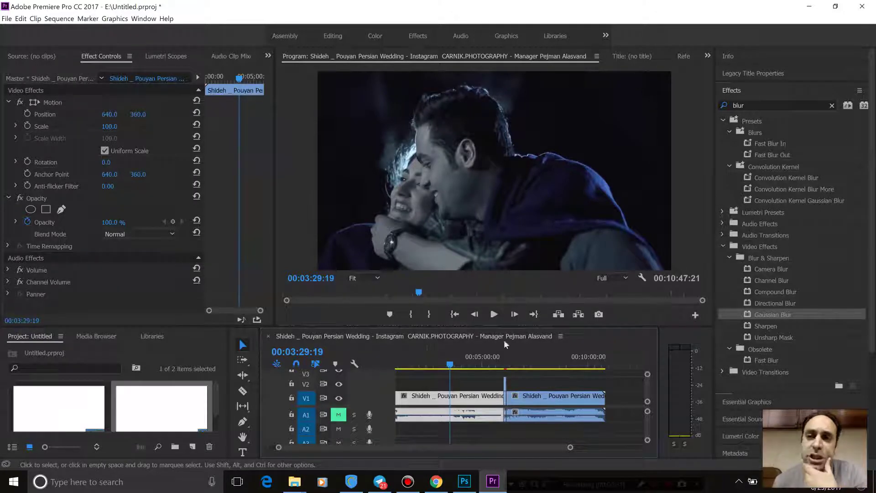
Apply the Grid effect to the first V1 clip from a 'grid' effects search
click(730, 106)
text(grid)
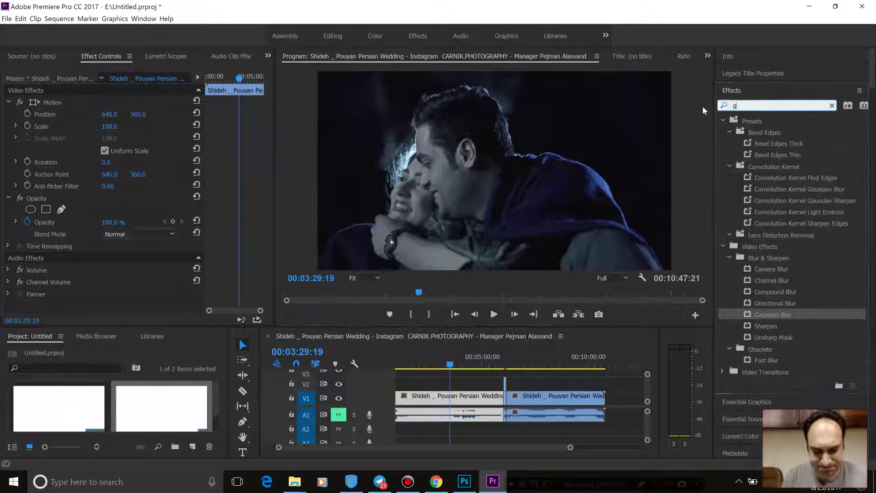
drag(759, 189, 460, 401)
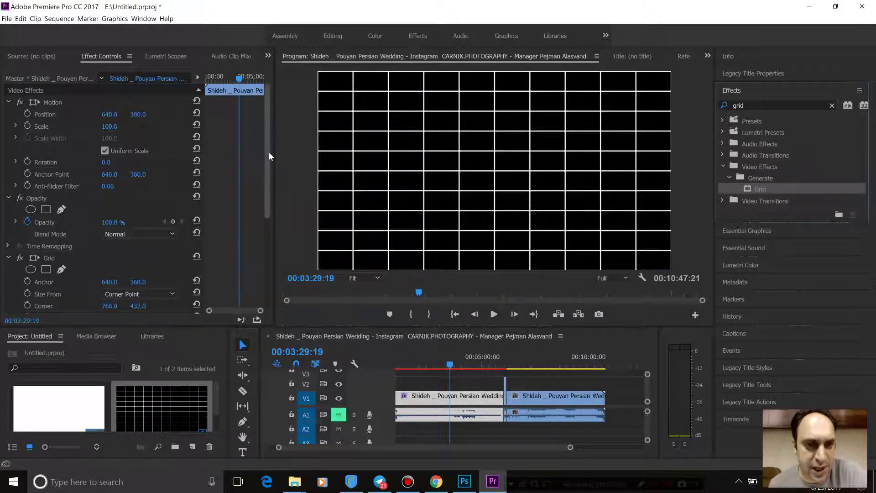
drag(270, 156, 264, 204)
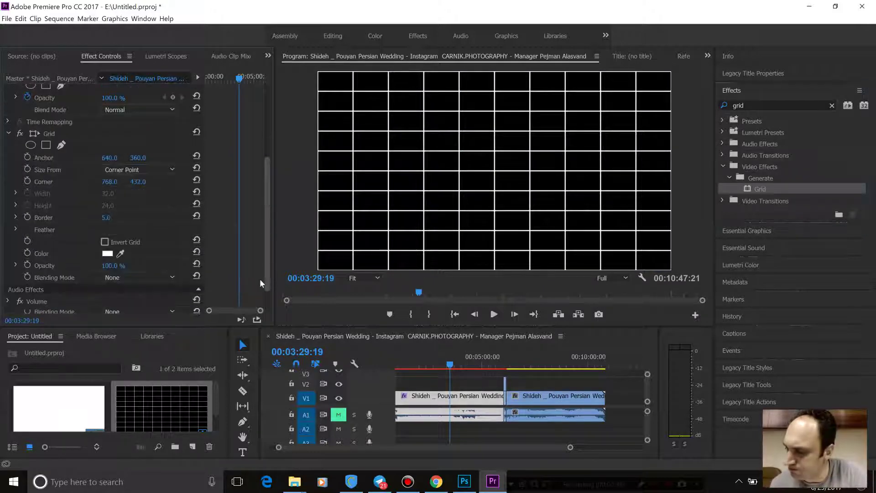
scroll(261, 283, down, 2)
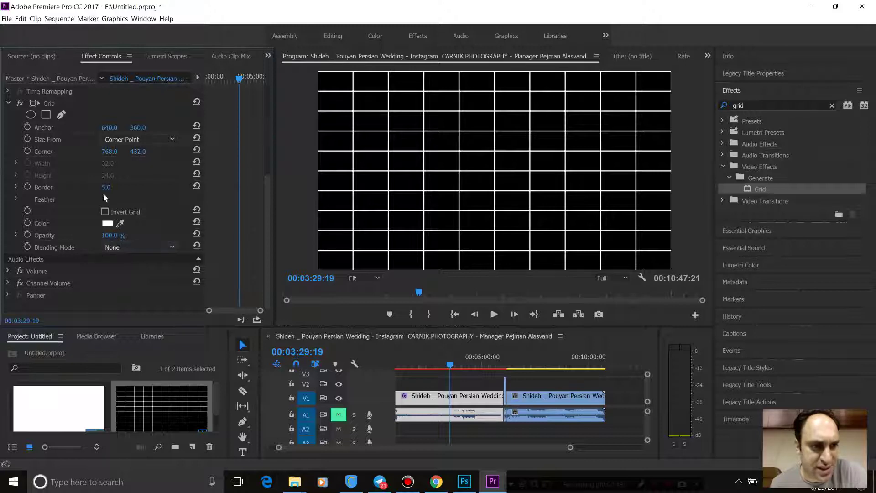
Set Grid Corner to 768, 734 and Anchor to 776, −173 for dense thin vertical lines
mouse_move(138, 152)
mouse_down()
mouse_move(119, 151)
mouse_move(192, 151)
mouse_up()
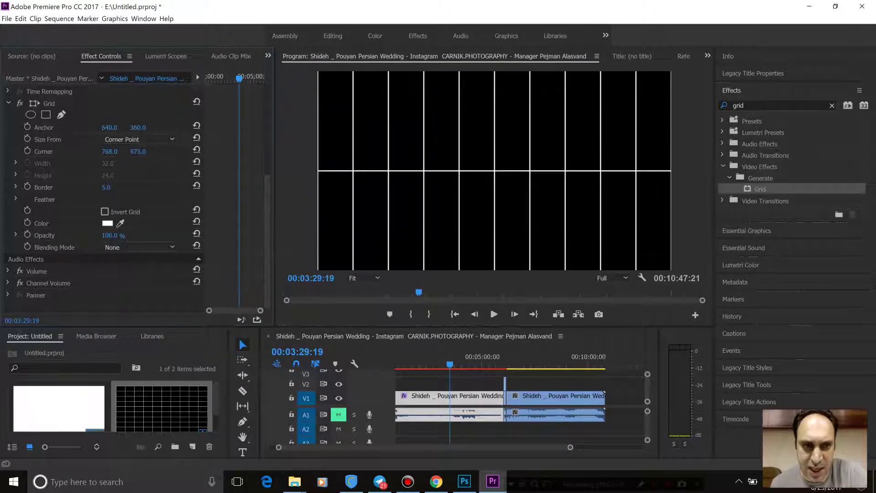
mouse_move(137, 151)
mouse_down()
mouse_move(155, 151)
mouse_move(118, 152)
mouse_up()
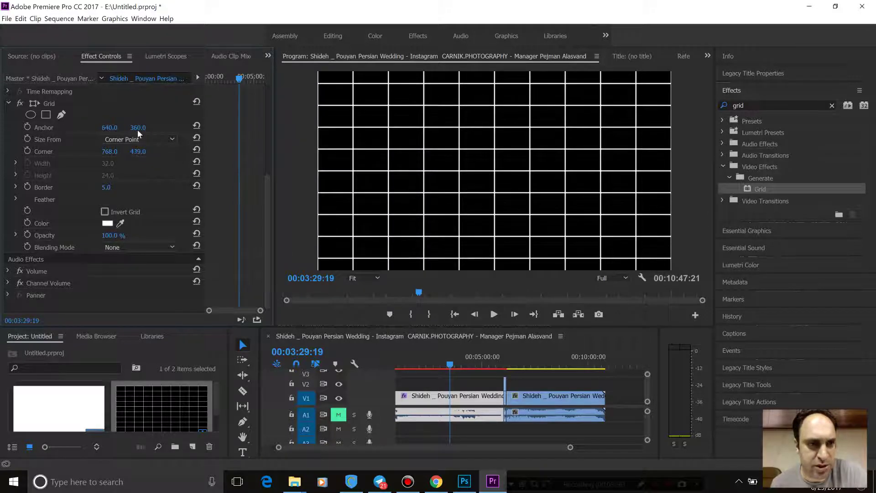
mouse_move(137, 127)
mouse_down()
mouse_move(165, 128)
mouse_move(108, 128)
mouse_up()
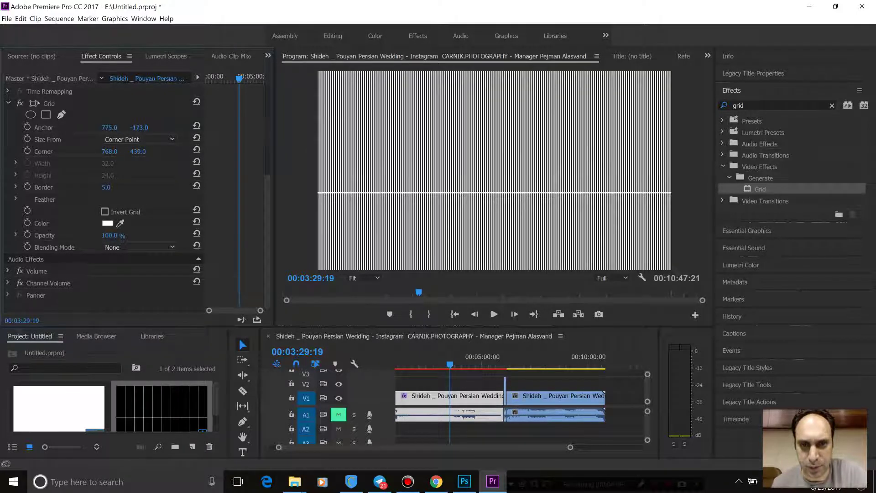
drag(110, 127, 173, 152)
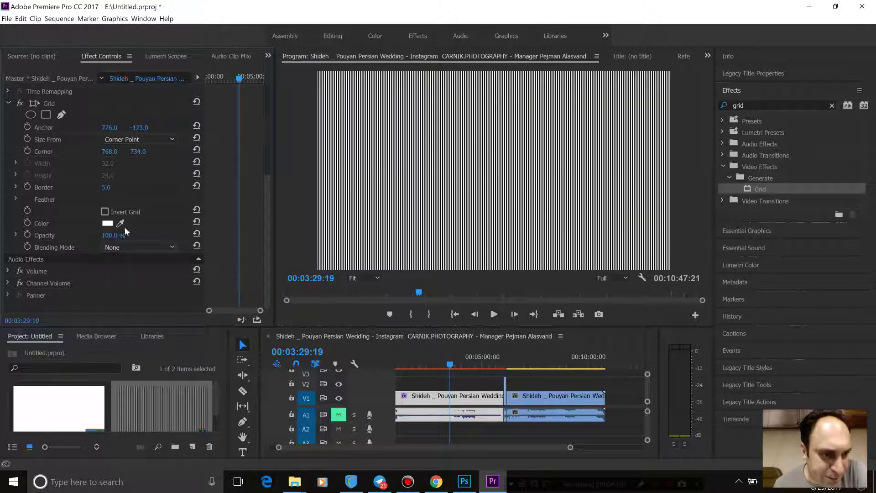
Set the Grid effect's blending mode to Overlay and search the Effects panel for 'color'
click(114, 247)
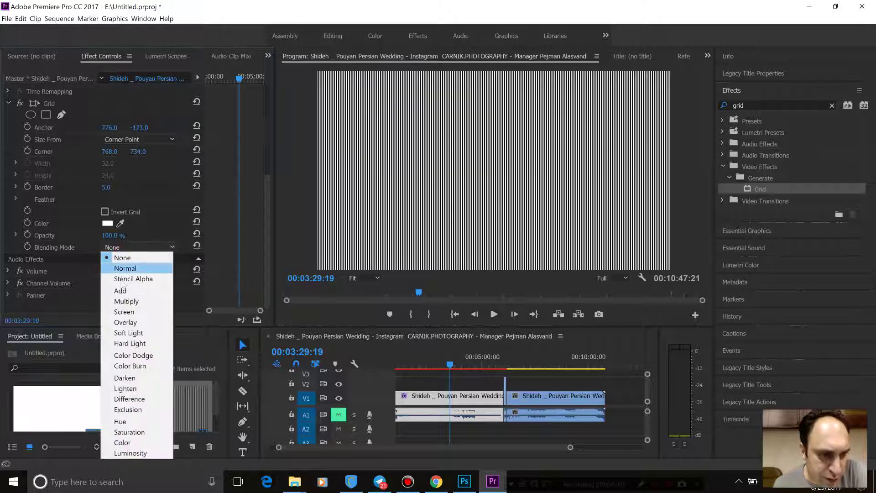
click(124, 322)
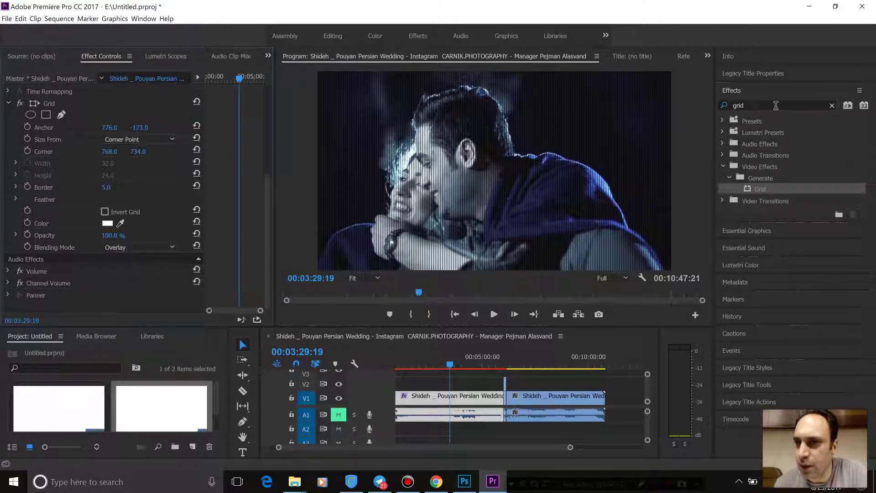
click(719, 106)
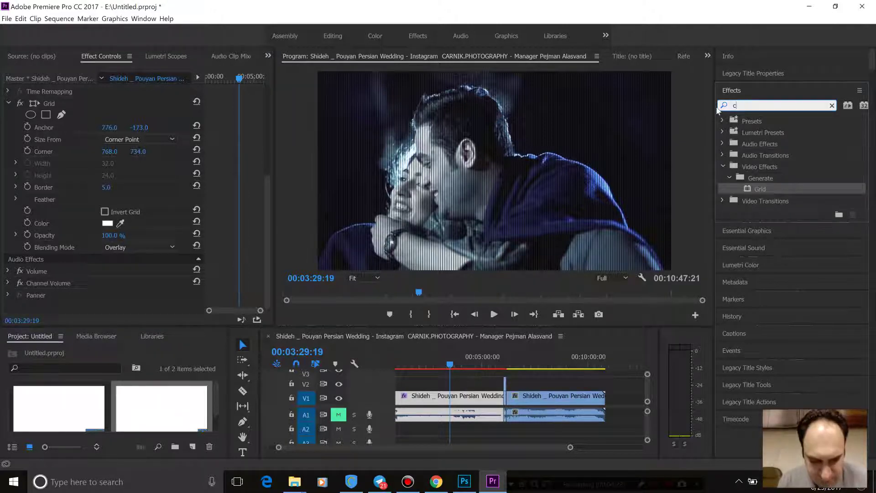
text(color)
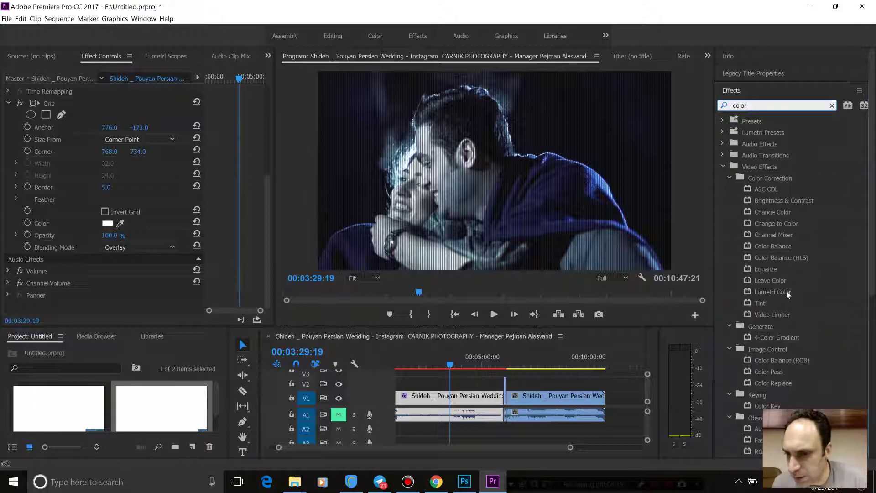
scroll(793, 315, down, 1)
scroll(793, 313, down, 1)
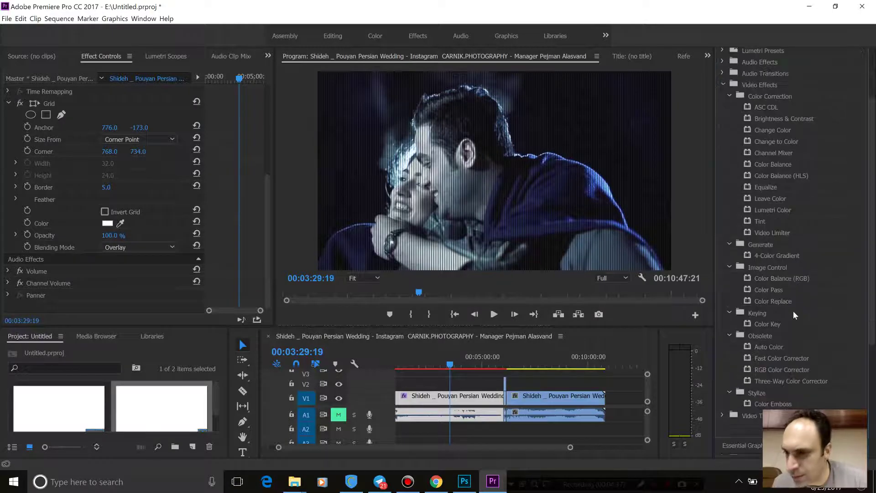
scroll(793, 313, down, 1)
scroll(791, 294, up, 1)
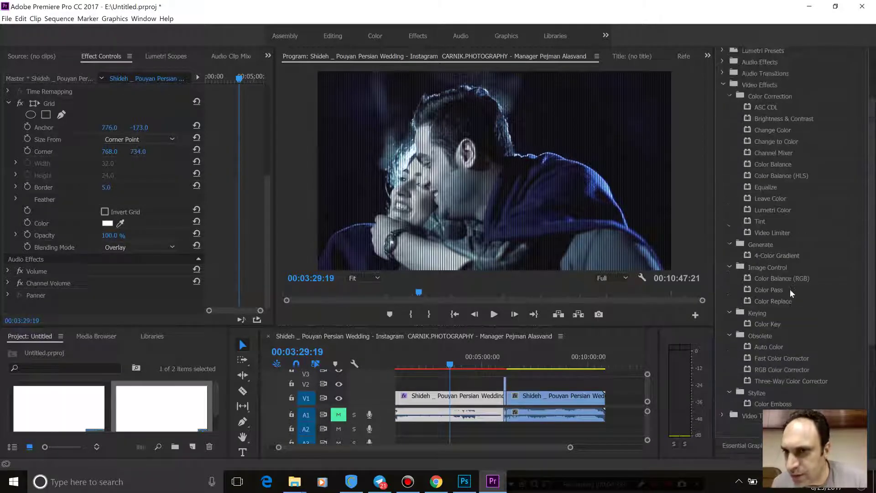
Apply 4-Color Gradient to the V1 wedding clip and place it above Grid
click(792, 256)
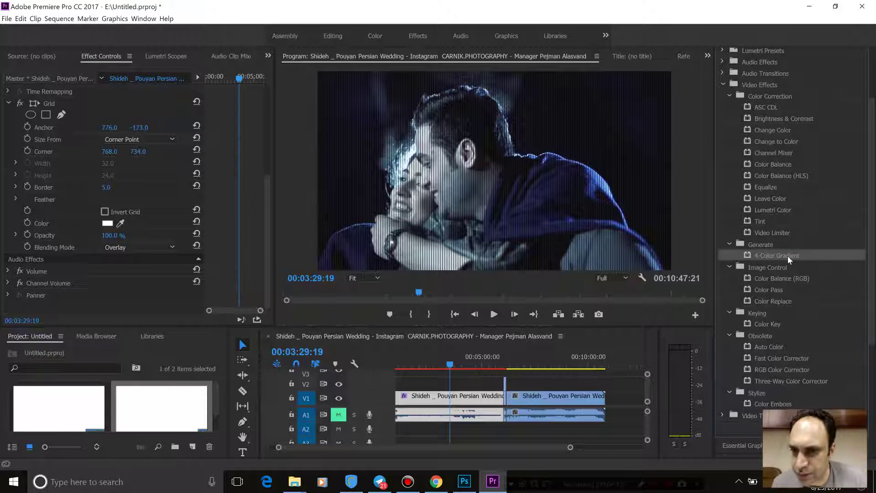
drag(788, 258, 458, 400)
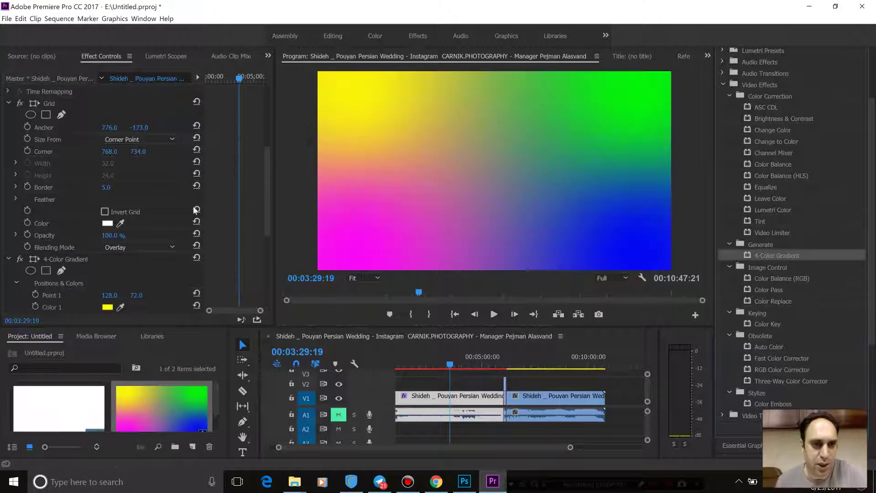
scroll(260, 204, up, 2)
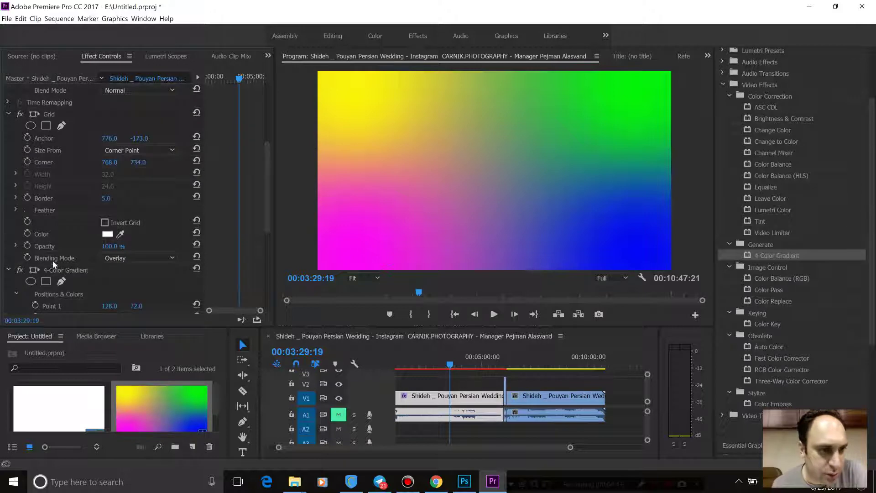
drag(55, 274, 55, 113)
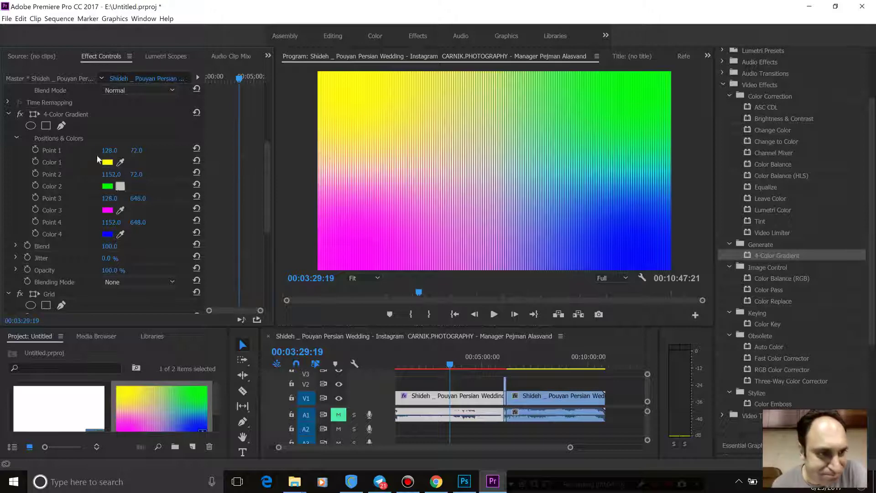
Set the 4-Color Gradient's blending mode to Overlay
click(114, 282)
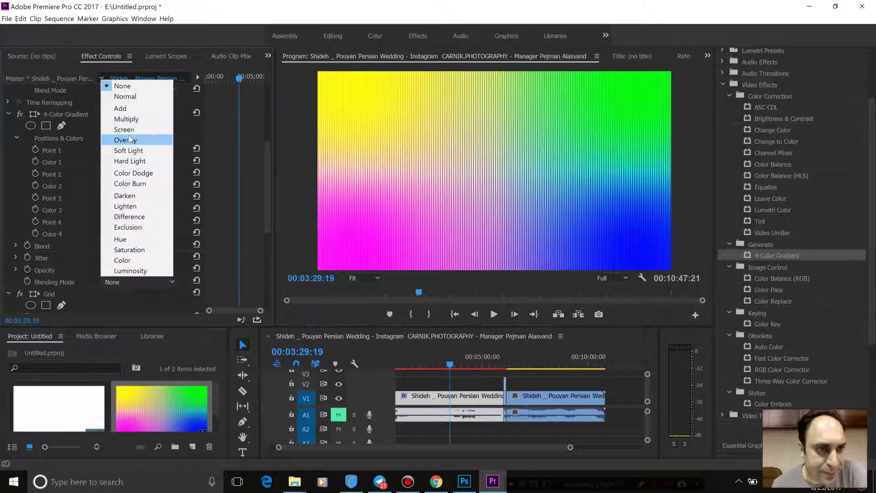
click(124, 130)
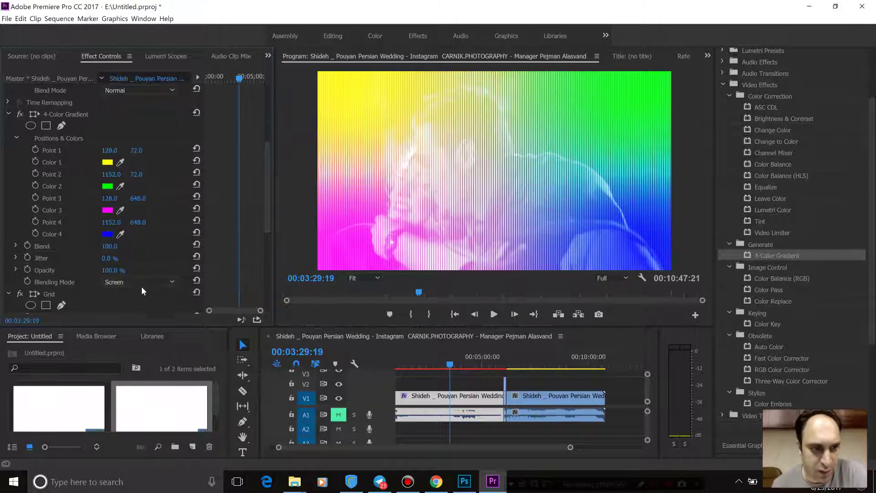
click(141, 281)
click(127, 144)
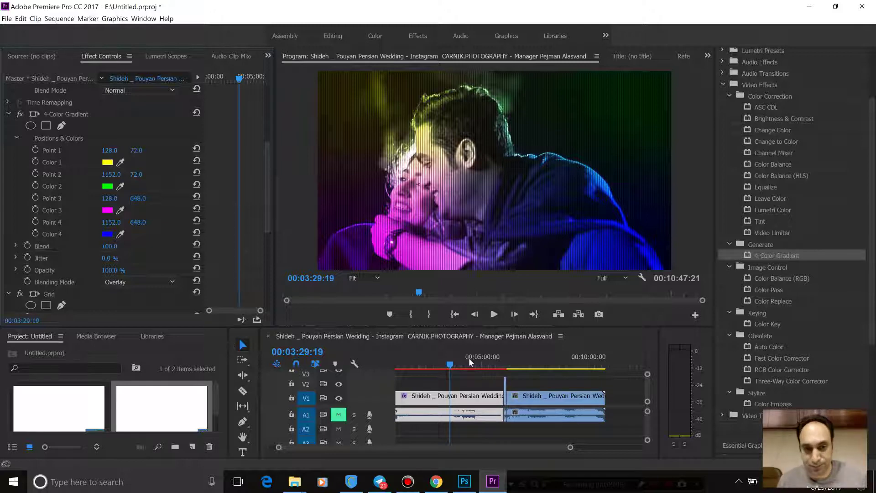
Play back the clip from an earlier point to preview the coloured grid
click(448, 367)
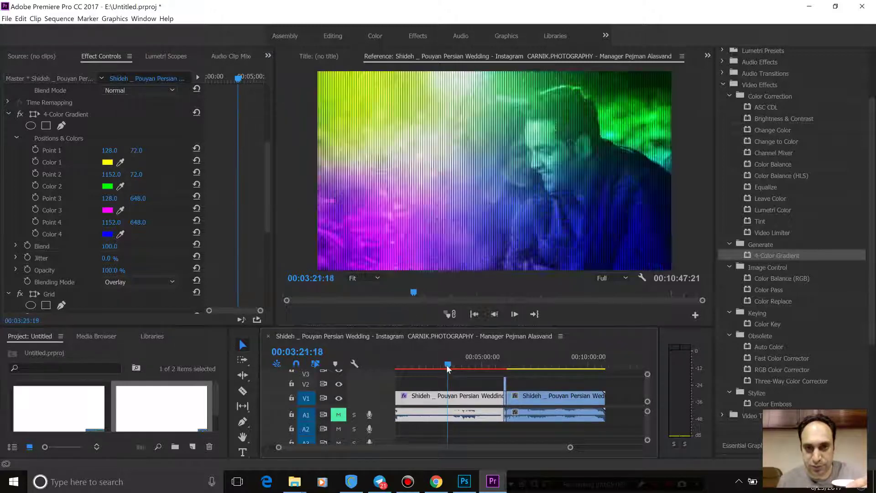
key(space)
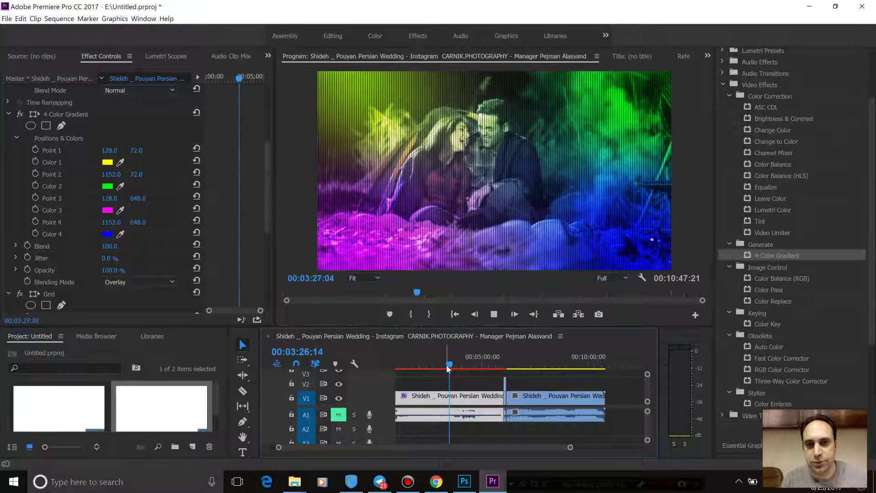
key(space)
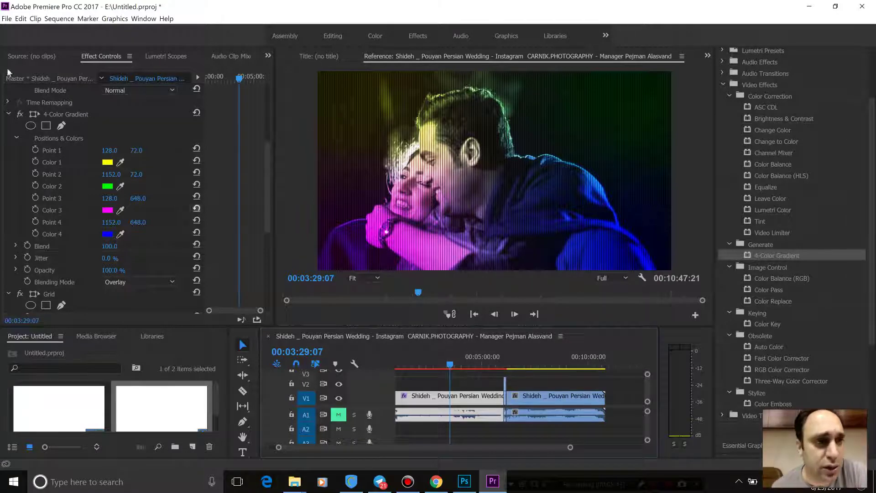
Create a new 1280×720 legacy title named Title 01
click(4, 21)
mouse_move(28, 30)
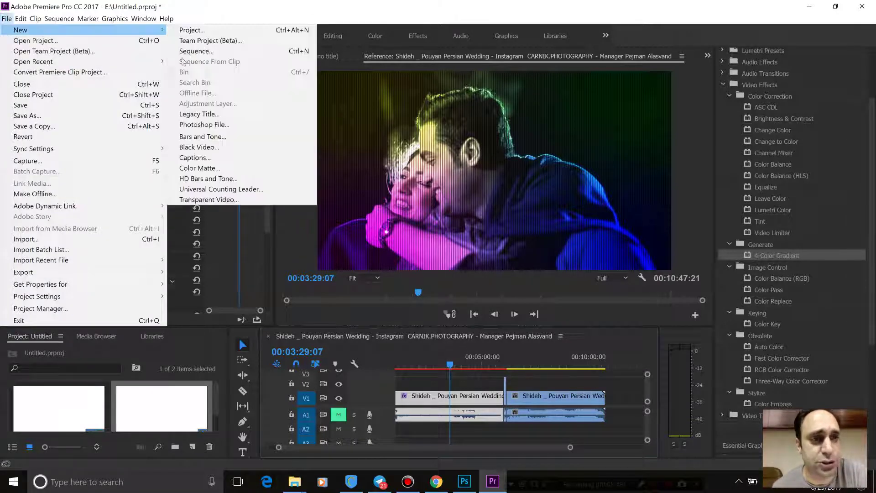
click(238, 114)
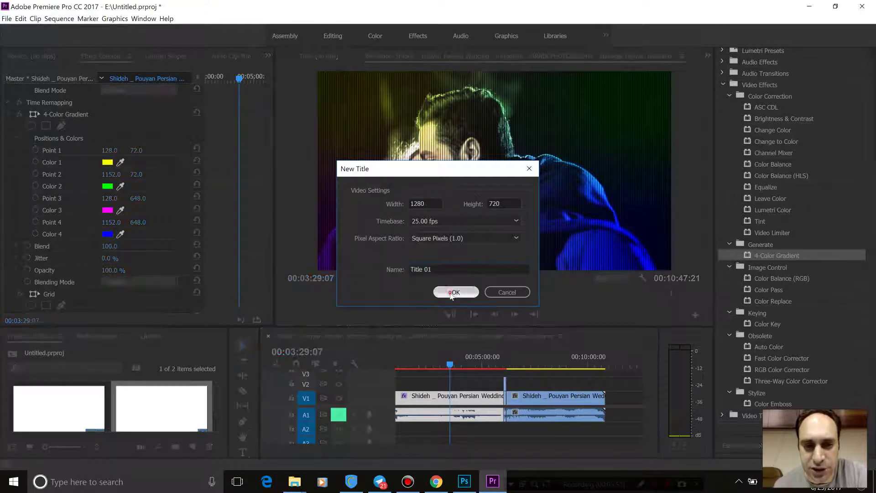
click(454, 291)
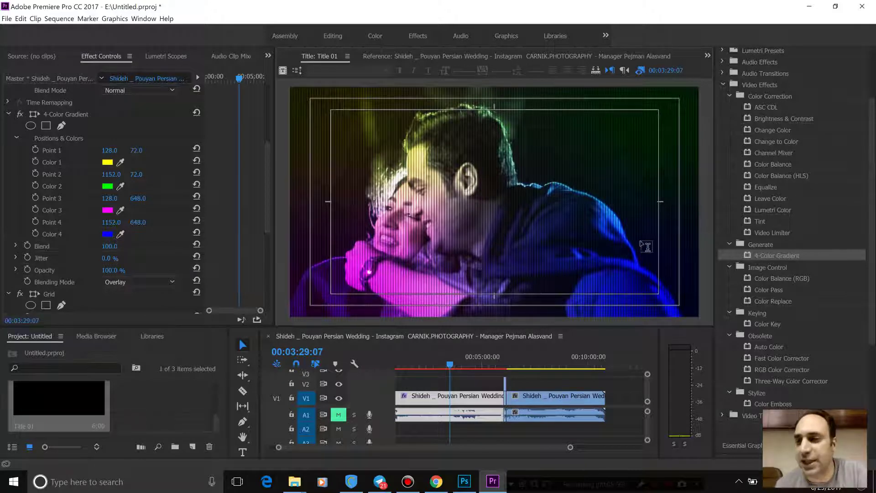
Draw a horizontal line across the middle of the title frame with the Line tool
click(723, 85)
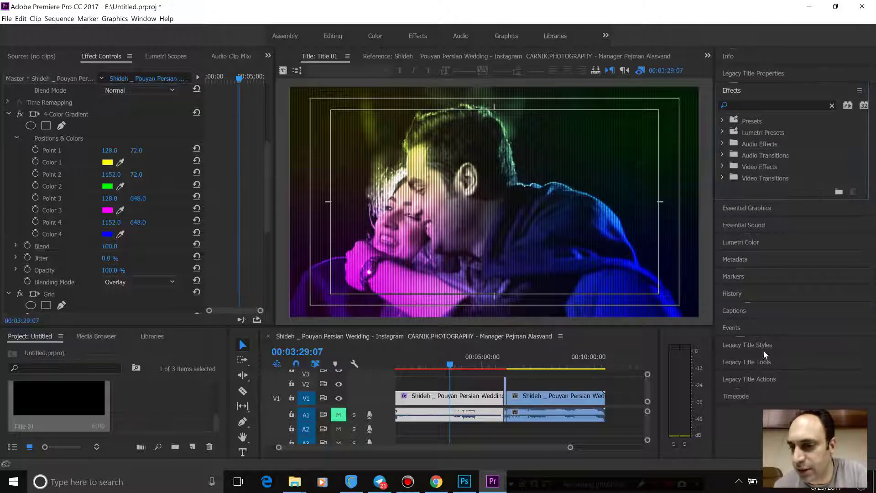
click(767, 362)
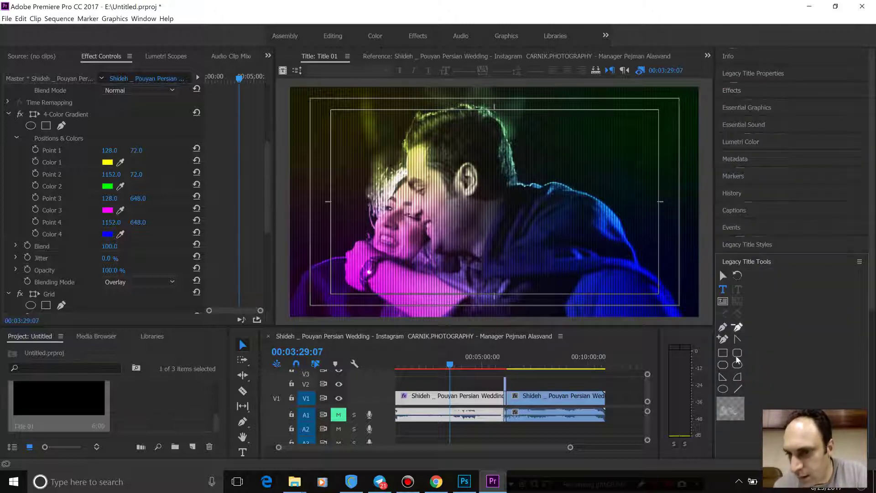
click(738, 390)
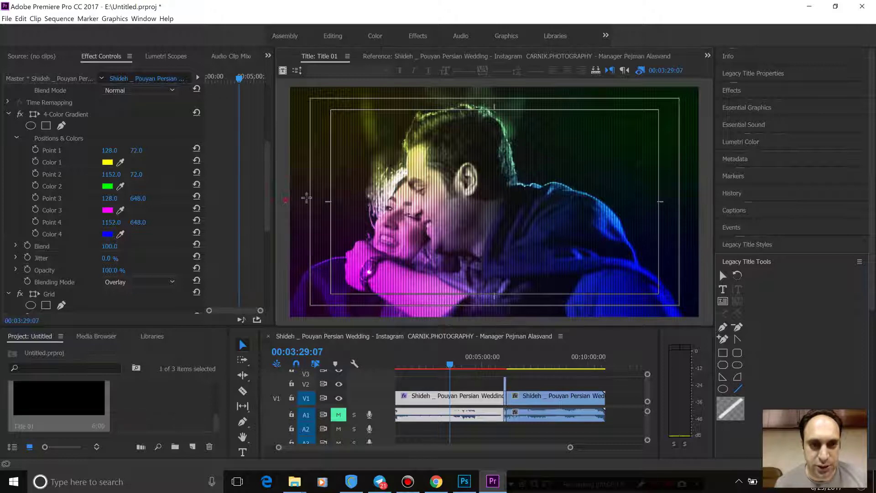
drag(284, 199, 702, 199)
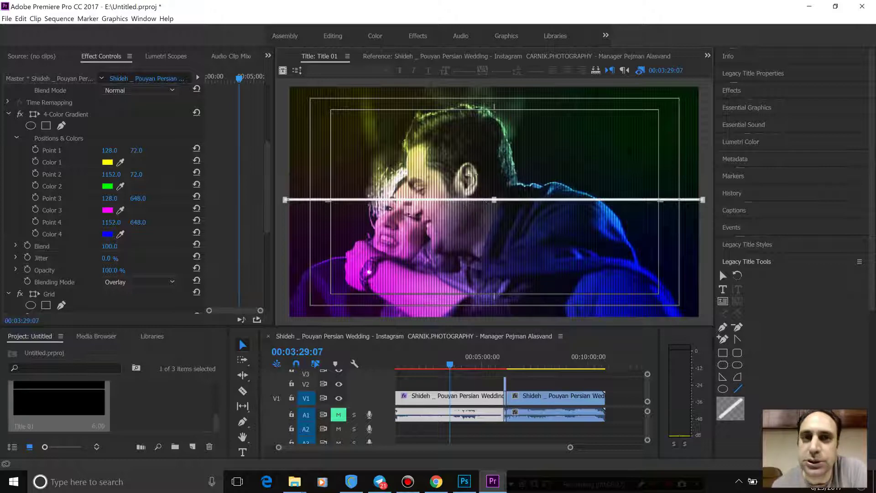
Switch to the All Panels workspace and expand Legacy Title Tools and Legacy Title Properties
click(143, 18)
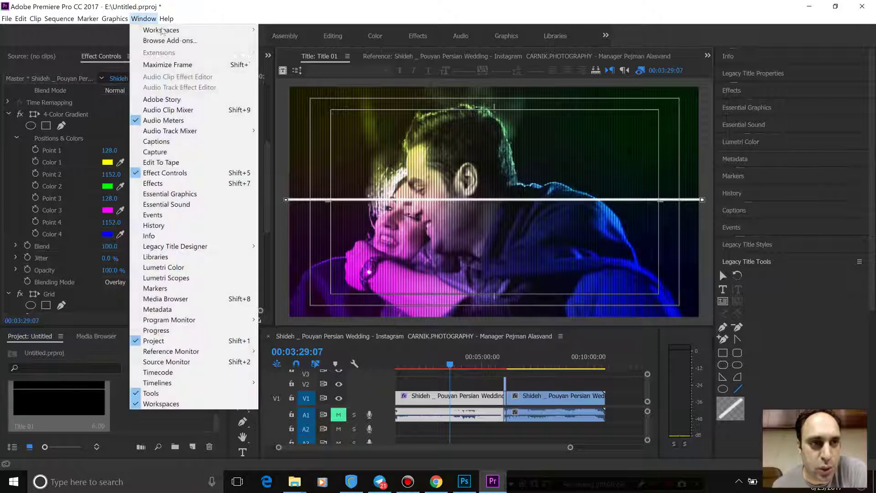
mouse_move(206, 32)
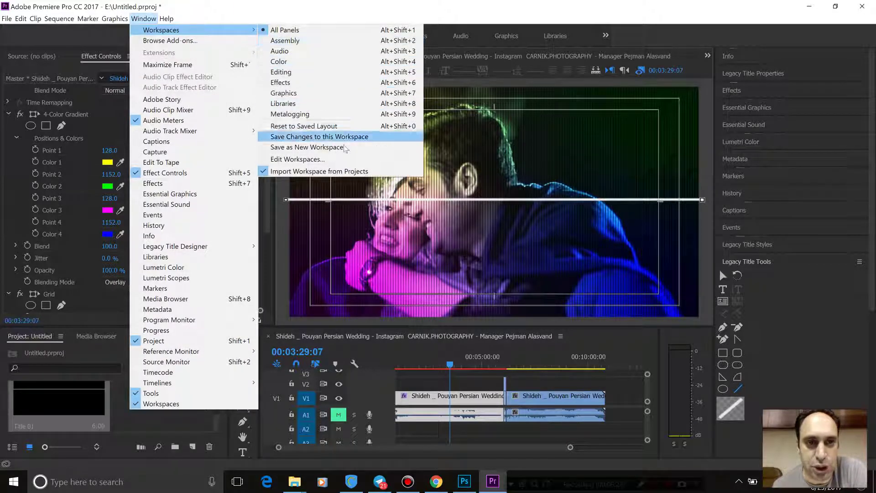
click(418, 34)
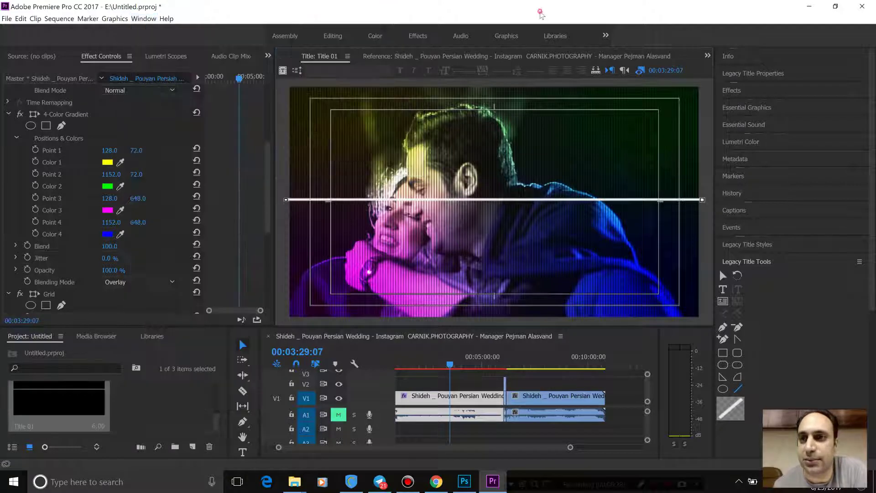
drag(767, 190, 770, 108)
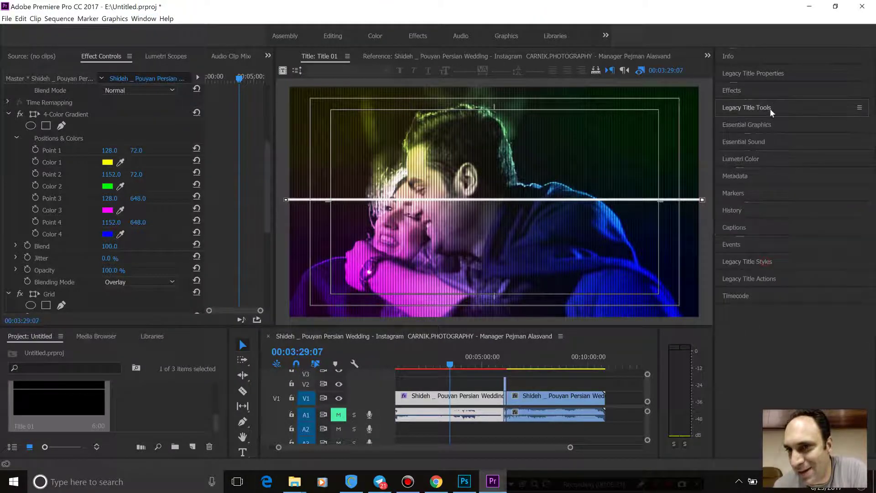
click(770, 108)
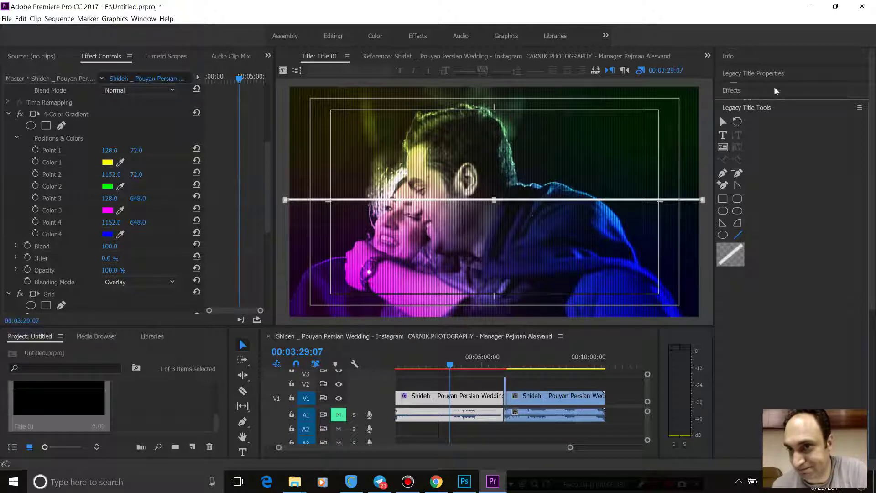
click(764, 74)
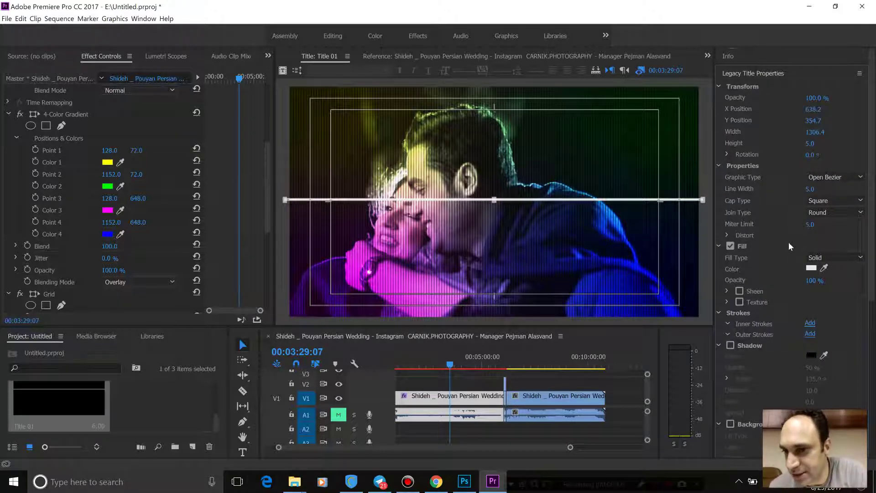
Enable a white shadow on the title line
click(730, 346)
drag(872, 236, 872, 344)
click(811, 163)
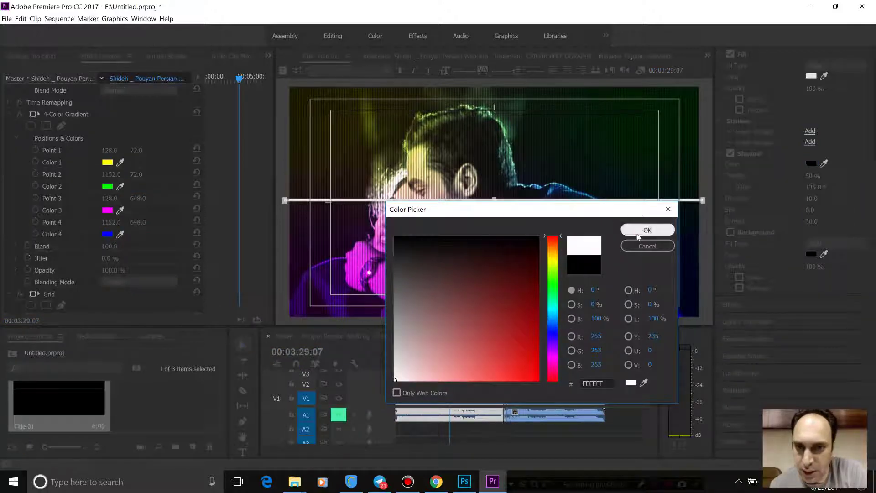
click(647, 230)
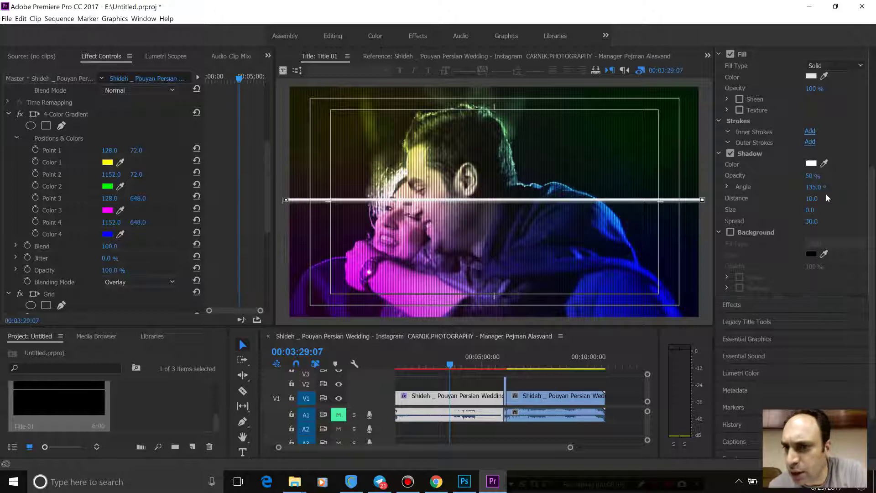
Set the shadow Distance to 0 and Spread to 100, then put Title 01 on V2
click(811, 198)
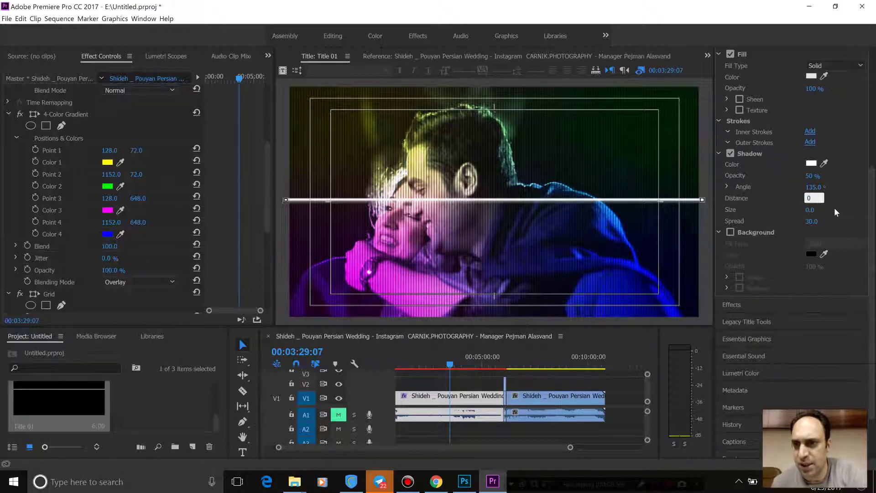
text(.0)
key(Return)
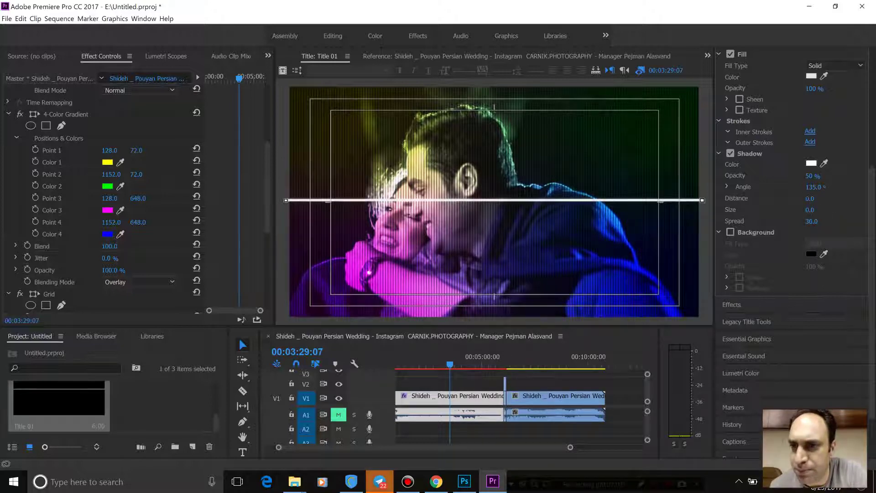
text(100)
mouse_move(812, 221)
mouse_down()
mouse_move(821, 222)
mouse_move(822, 210)
mouse_move(806, 210)
mouse_up()
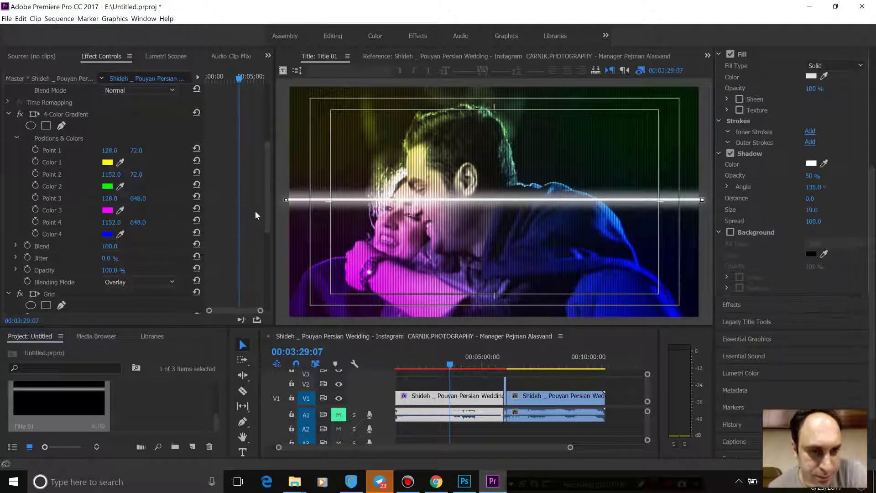
drag(28, 395, 477, 384)
Give the Title 01 clip Overlay blending and set its opacity to 0
click(436, 383)
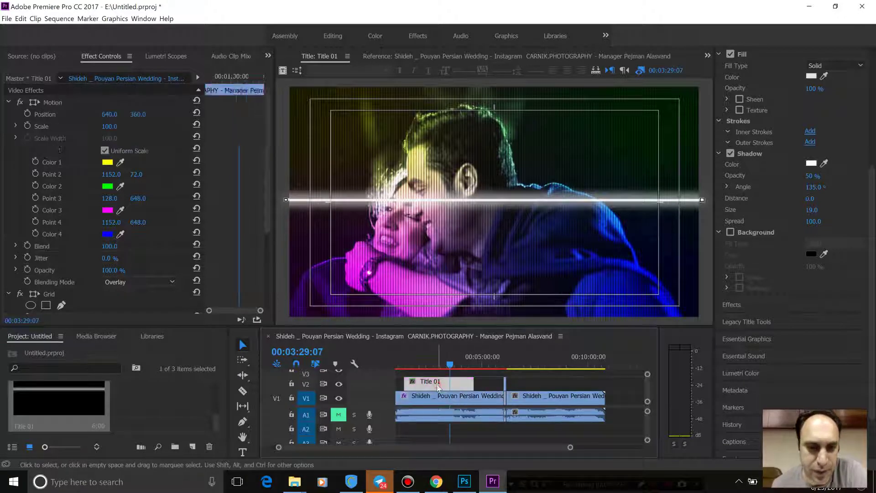
click(139, 234)
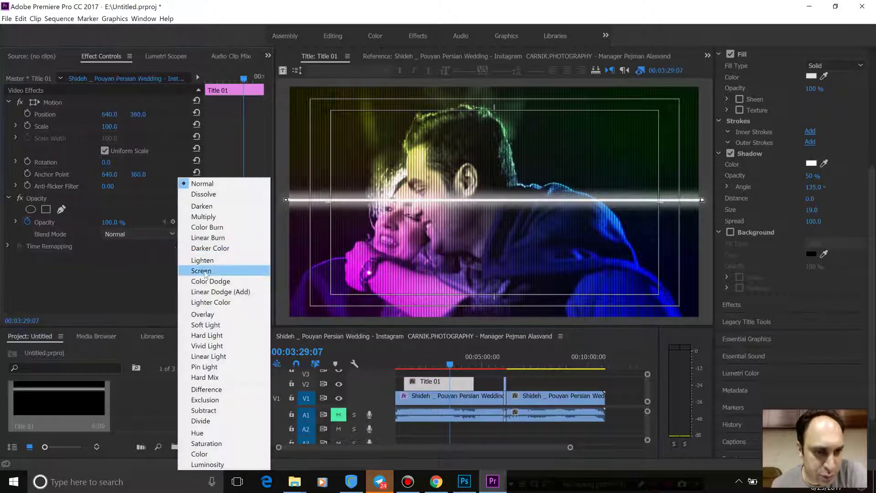
click(215, 315)
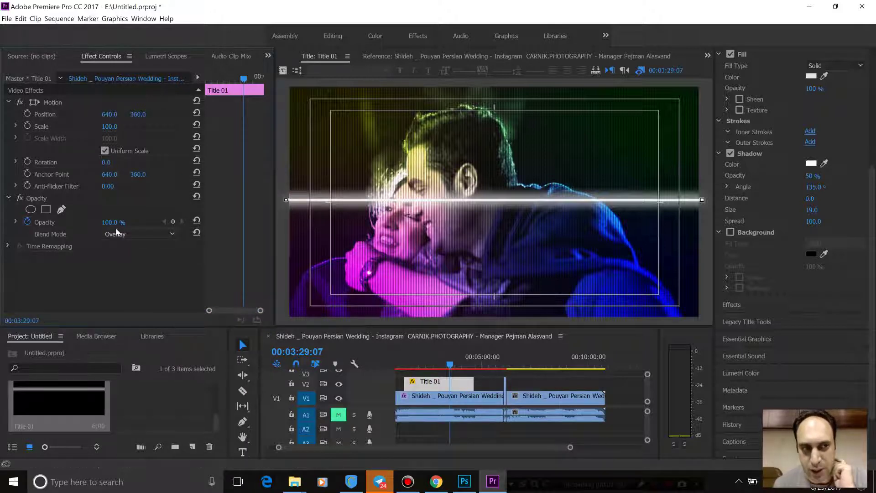
drag(104, 223, 68, 222)
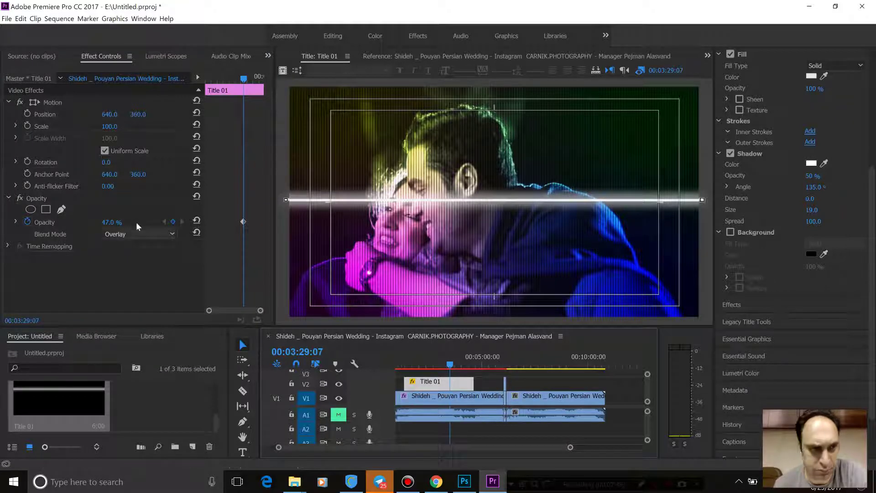
click(112, 223)
text(0)
key(Return)
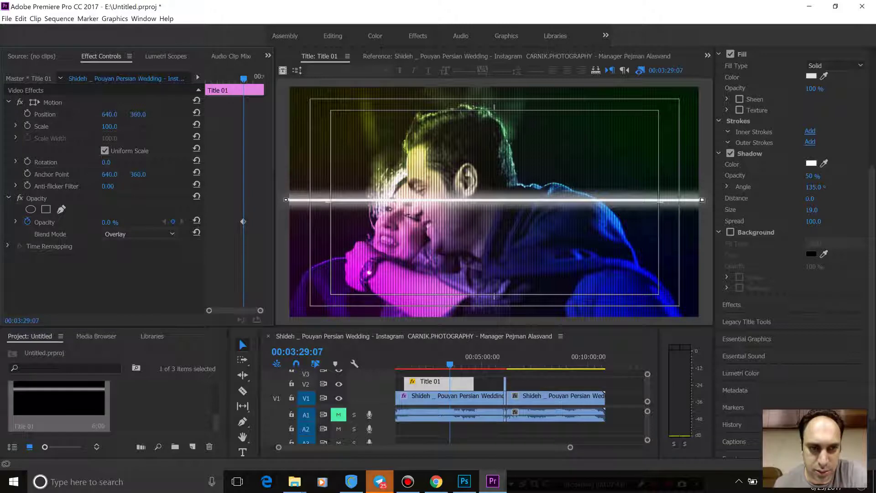
Remove Title 01's opacity keyframes and return its blend mode to Normal
click(152, 234)
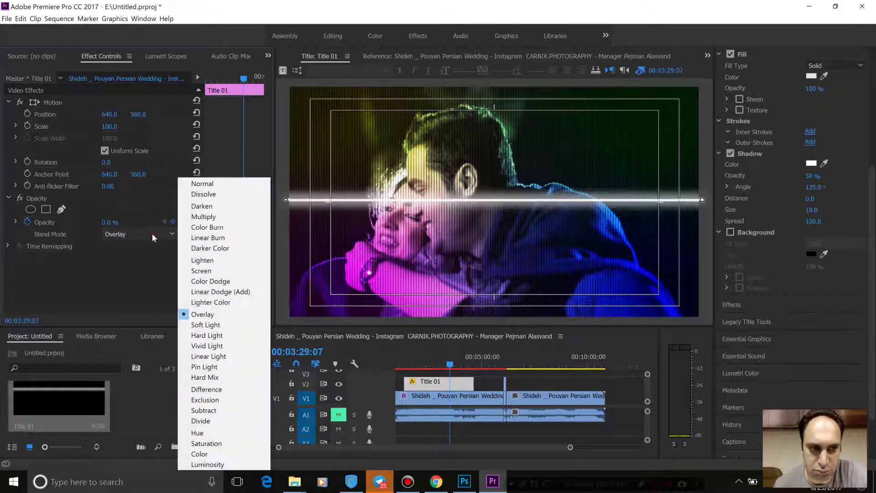
click(121, 255)
click(28, 222)
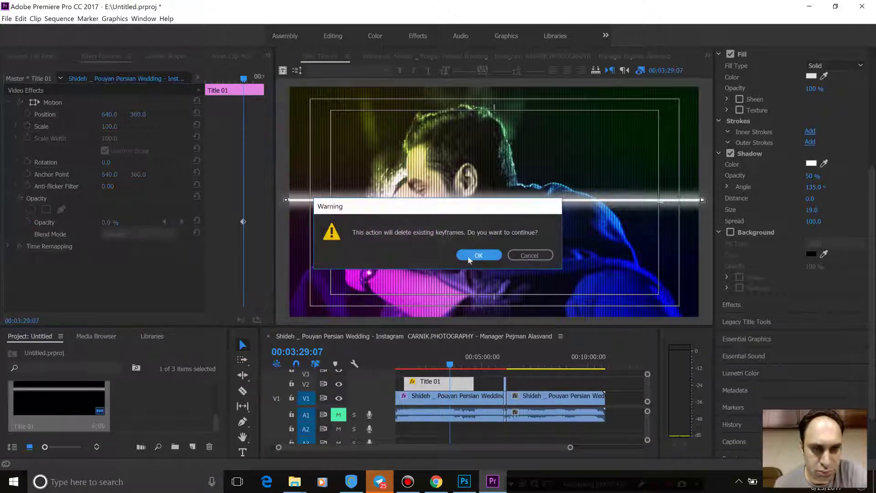
key(Return)
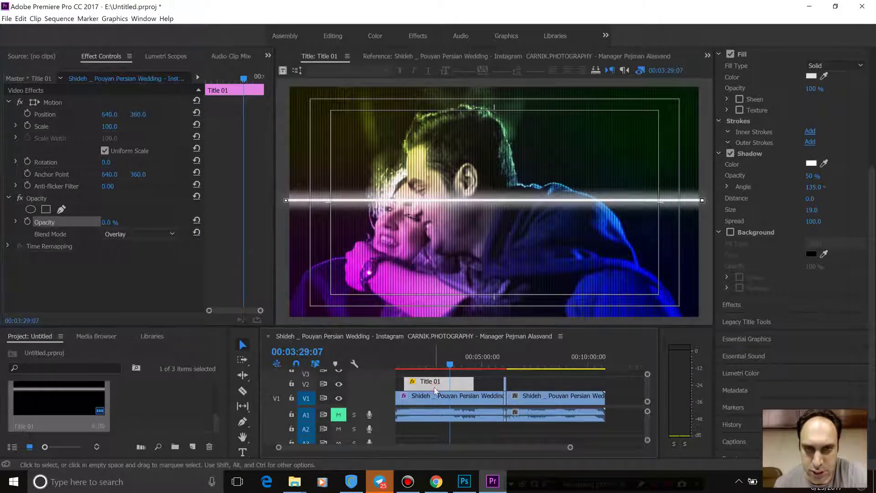
click(115, 234)
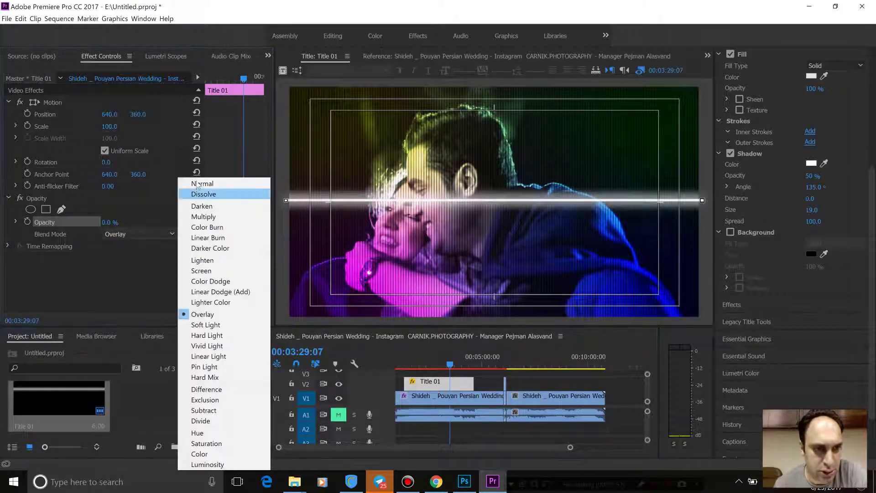
click(208, 125)
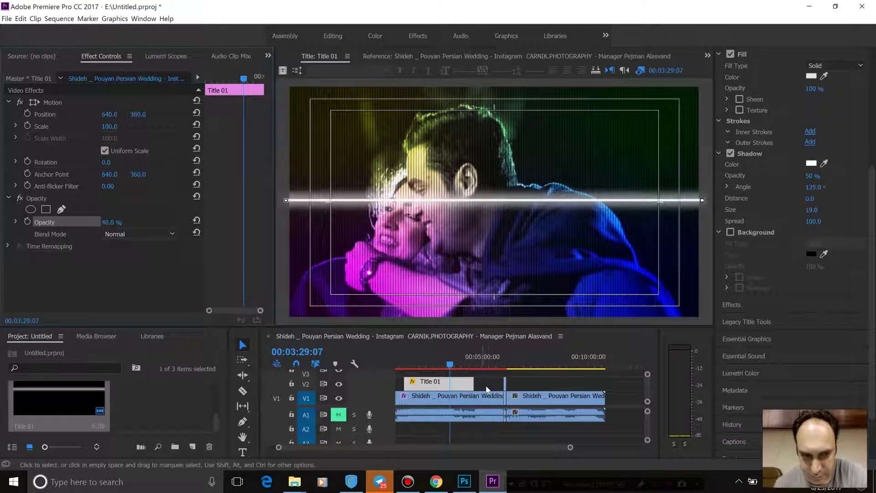
Delete the Title 01 clip from track V2
click(174, 406)
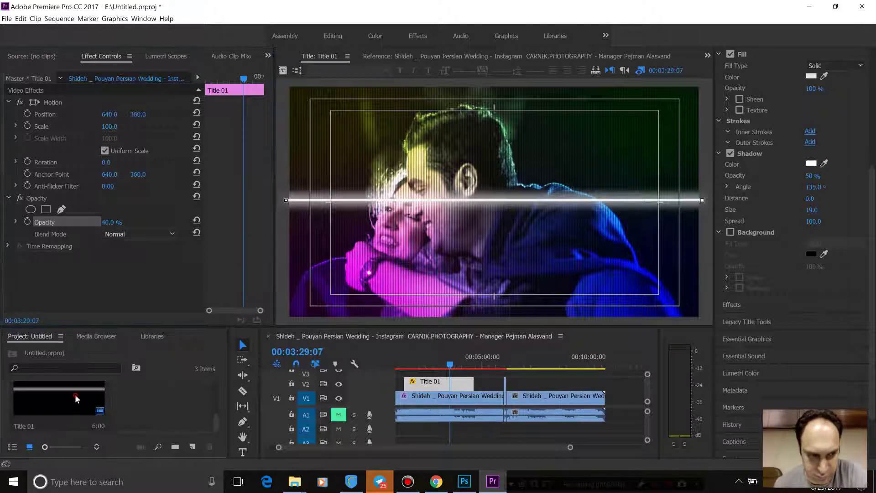
click(227, 412)
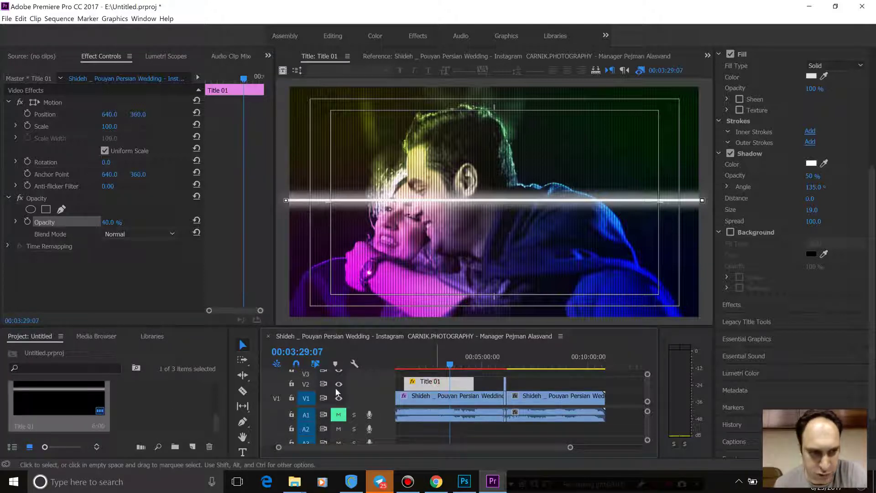
mouse_move(217, 415)
mouse_down()
mouse_move(220, 389)
mouse_move(218, 447)
mouse_up()
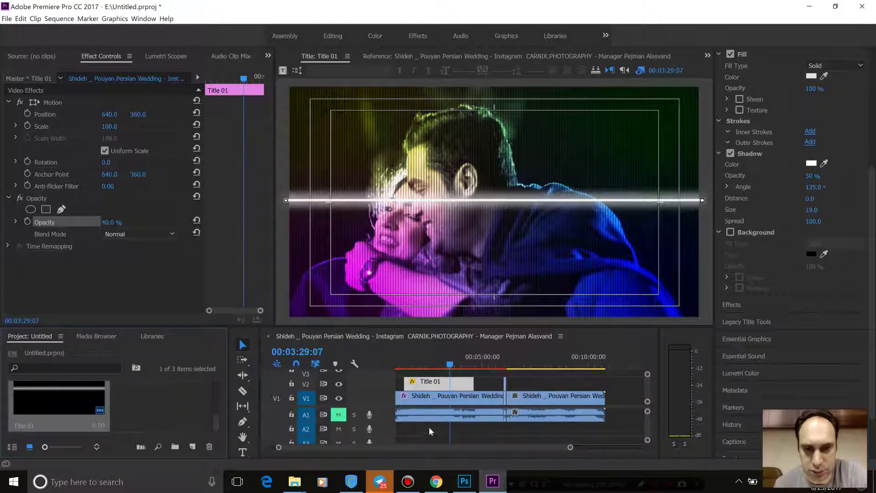
click(427, 399)
click(431, 382)
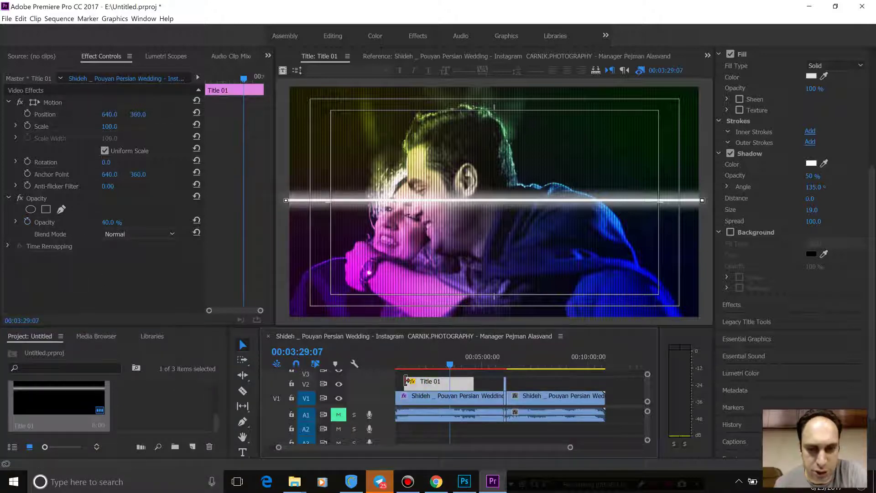
key(Delete)
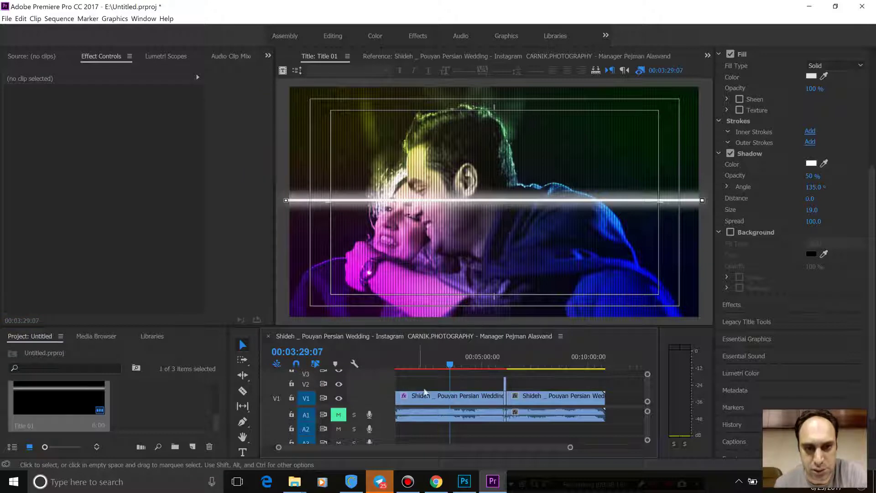
Move to 00:03:29:19 and place Title 01 on V2 over the first wedding clip
mouse_move(436, 356)
mouse_down()
mouse_move(449, 355)
mouse_move(453, 368)
mouse_up()
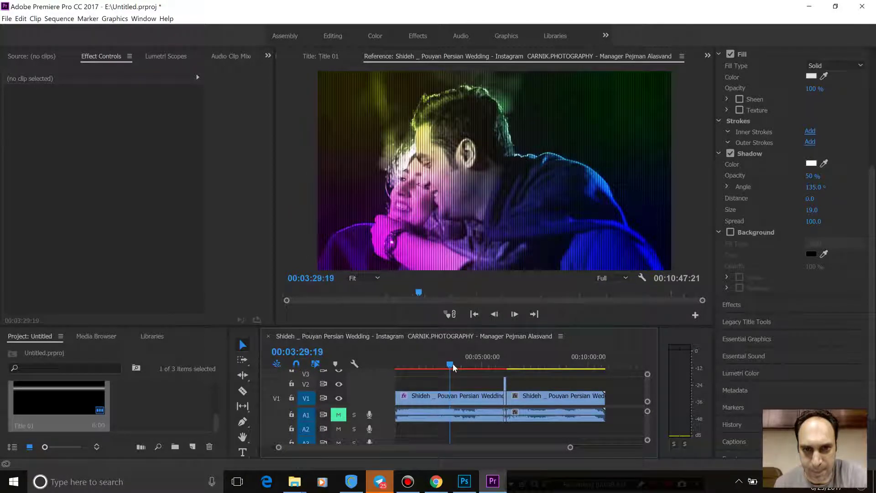
click(452, 396)
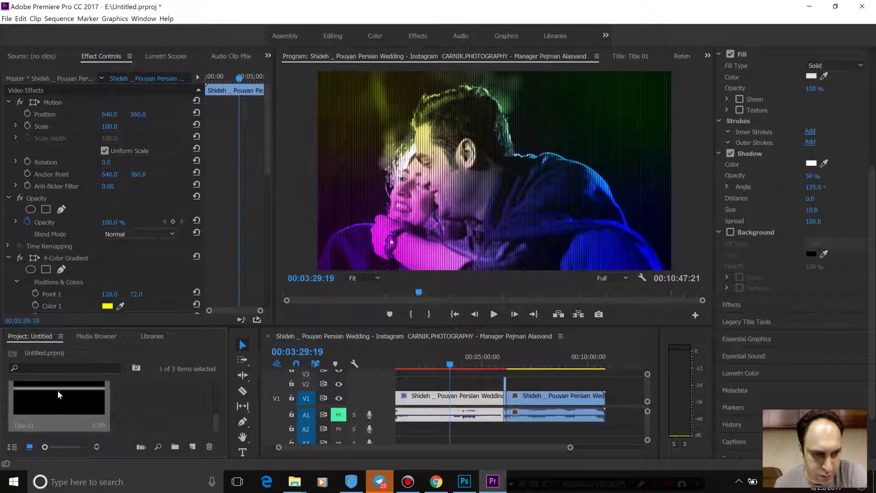
drag(58, 390, 432, 385)
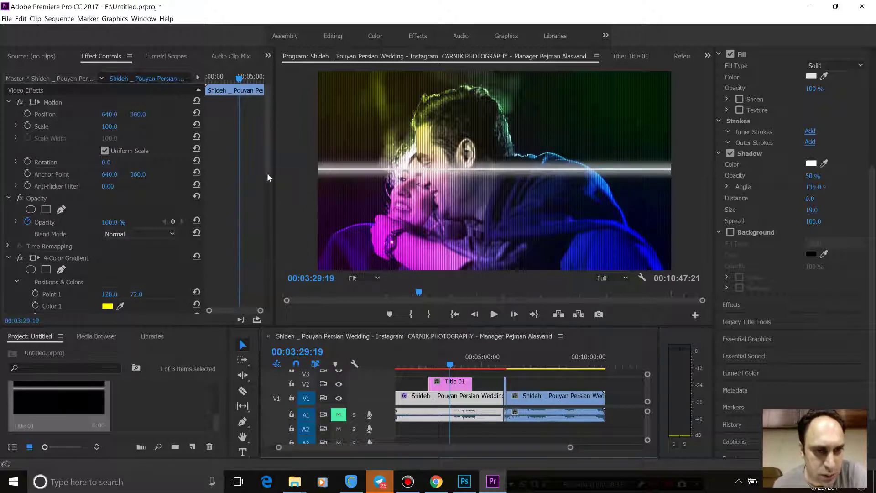
drag(268, 177, 267, 299)
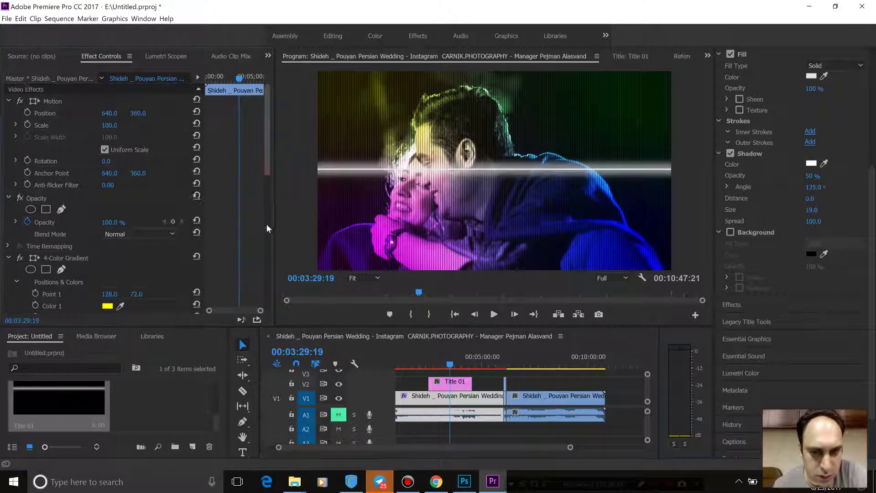
Turn off Title 01's opacity animation and set Overlay blending at 100% opacity
click(446, 381)
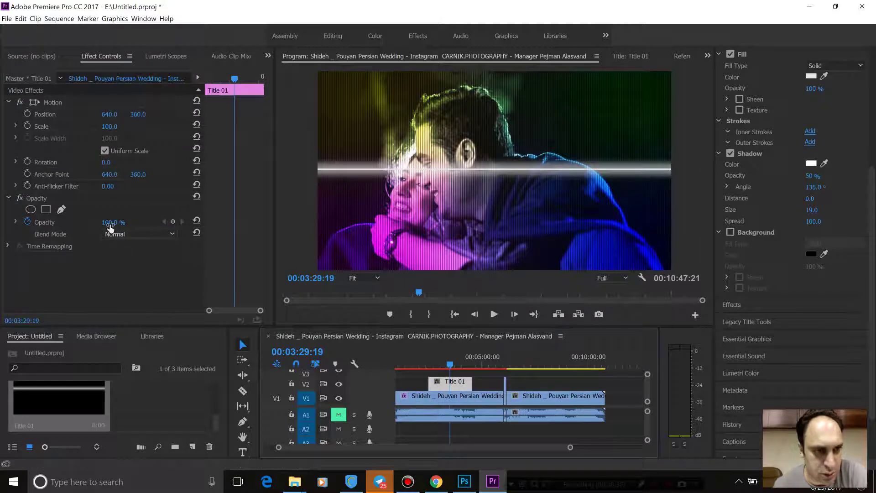
click(28, 221)
drag(112, 227, 116, 222)
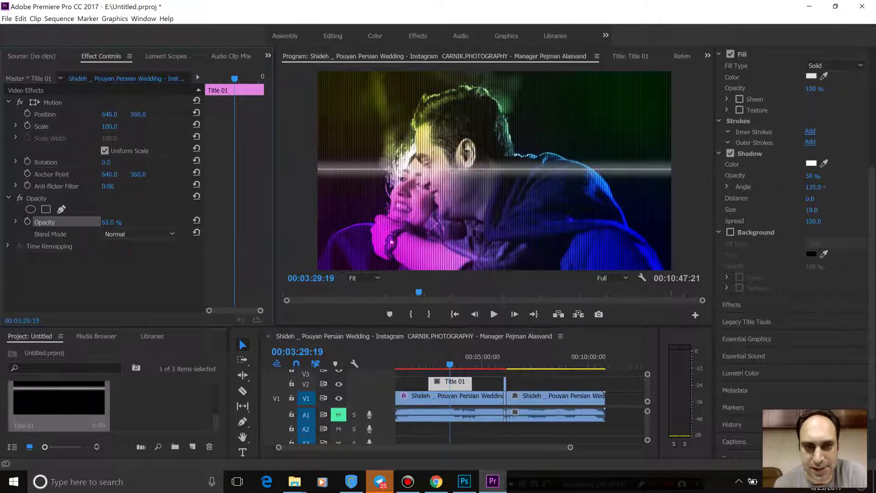
click(127, 232)
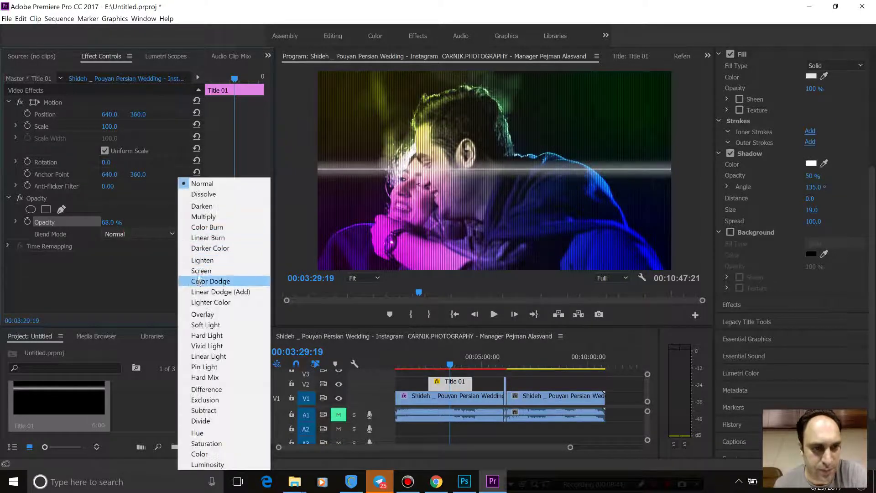
click(214, 313)
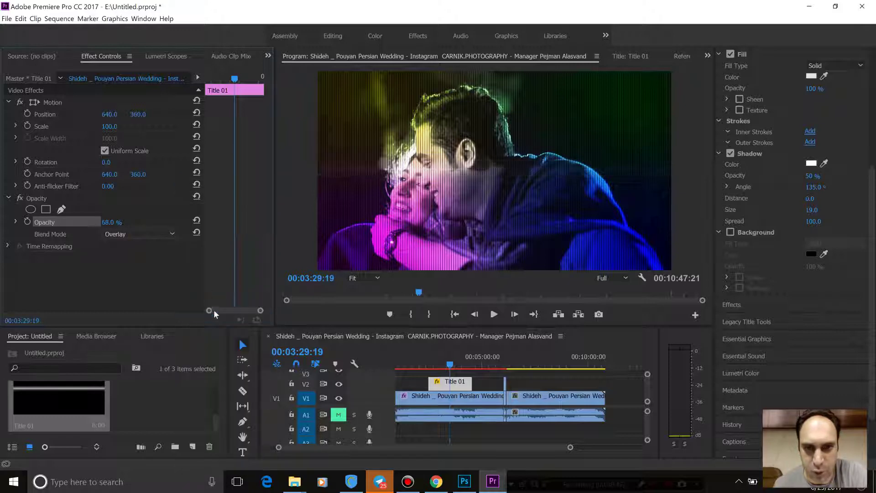
drag(109, 223, 138, 224)
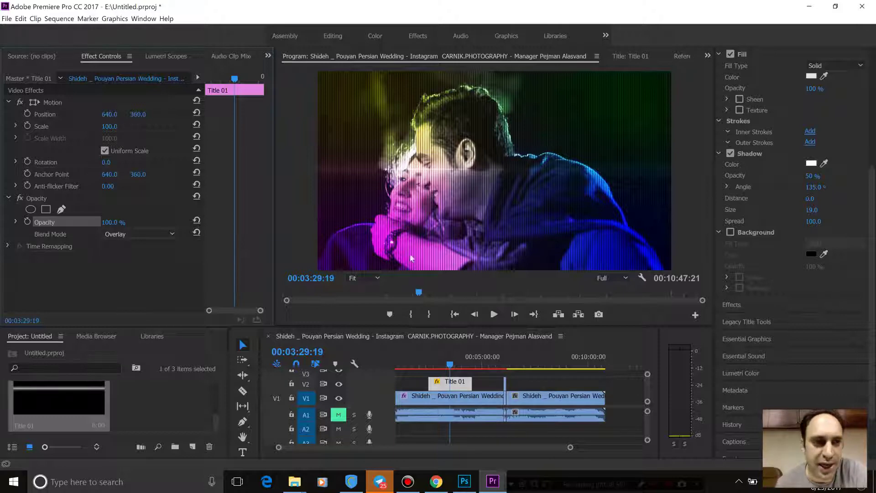
drag(449, 365, 446, 368)
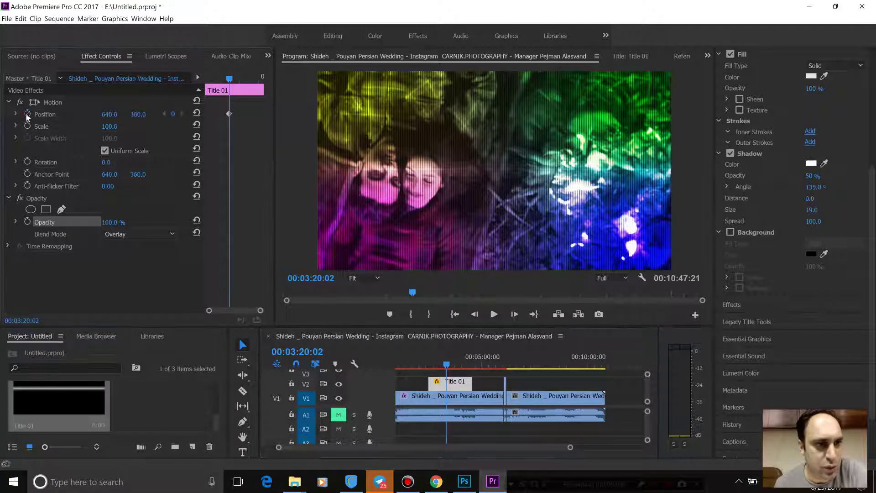
Keyframe Title 01's Position from Y 360 to Y 734, then Alt-drag a copy onto V3
click(26, 114)
drag(232, 81, 238, 80)
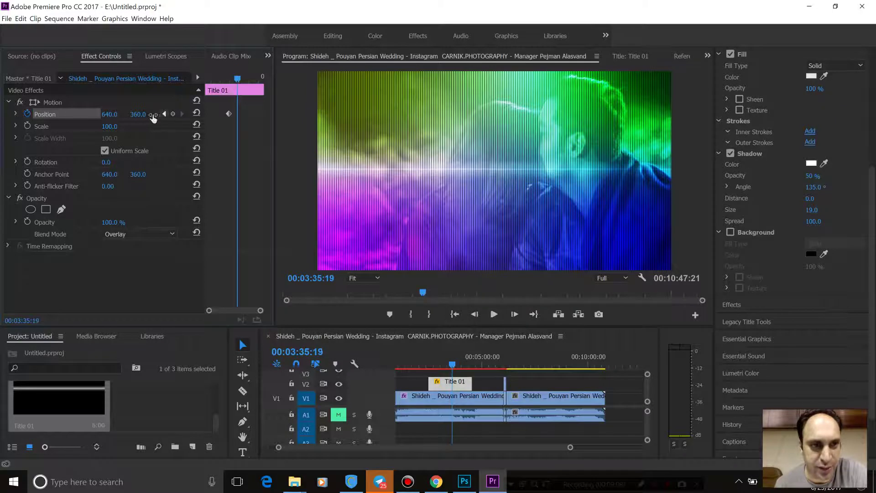
mouse_move(137, 114)
mouse_down()
mouse_move(155, 114)
mouse_move(144, 114)
mouse_up()
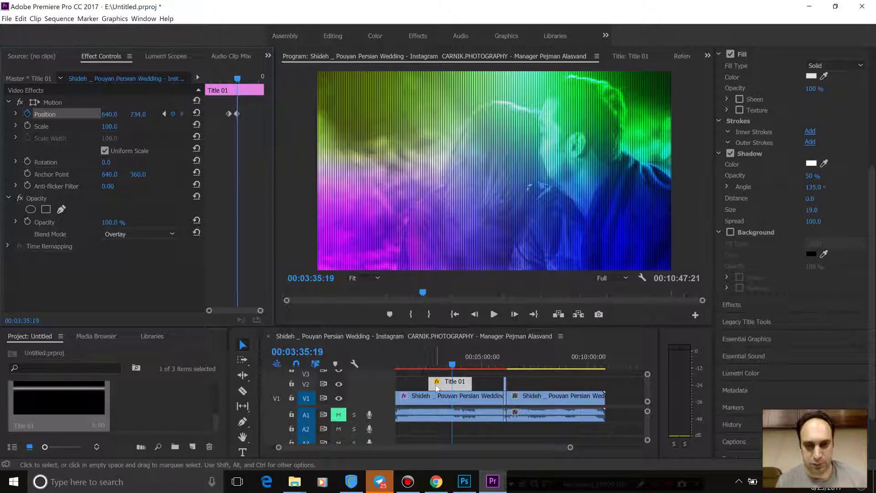
drag(447, 386, 450, 377)
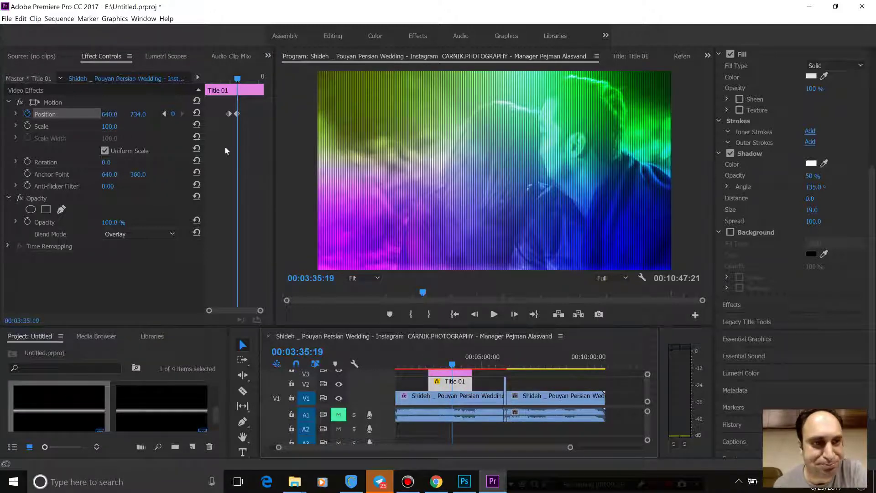
Set Title 01 Copy 01's keyframed Position Y to 3.0 on V3
click(451, 373)
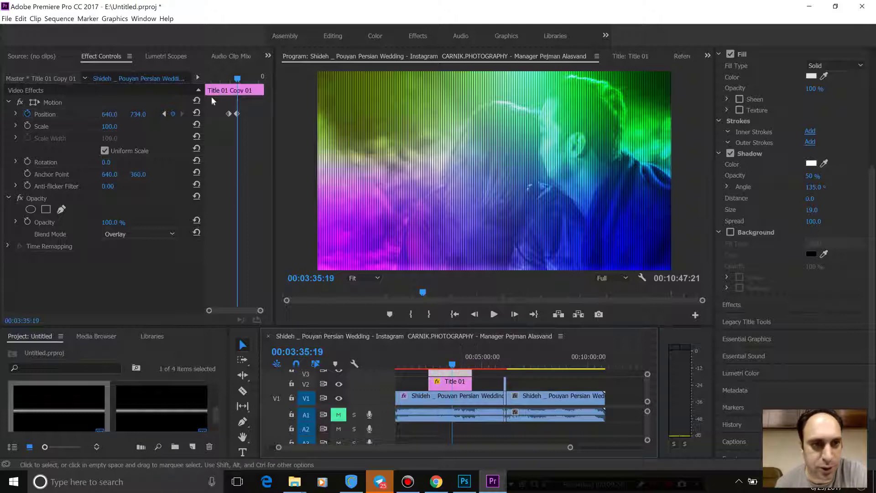
drag(238, 82, 237, 82)
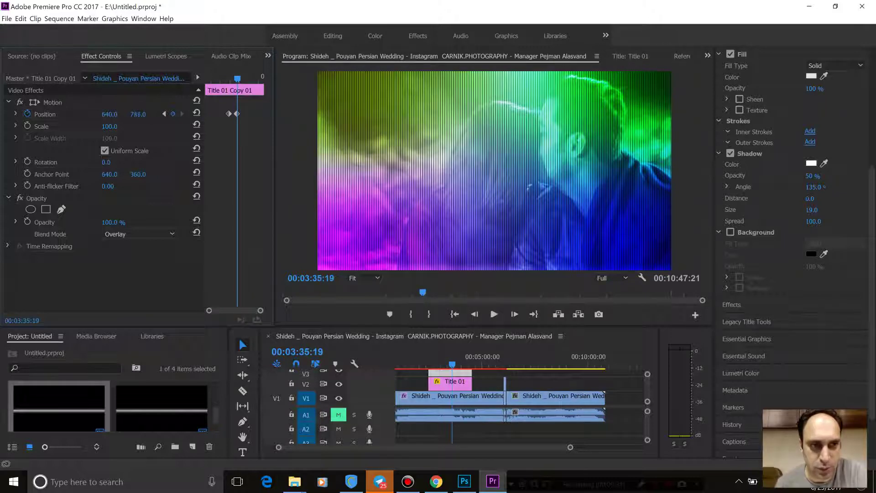
mouse_move(138, 114)
mouse_down()
mouse_move(110, 114)
mouse_move(130, 114)
mouse_up()
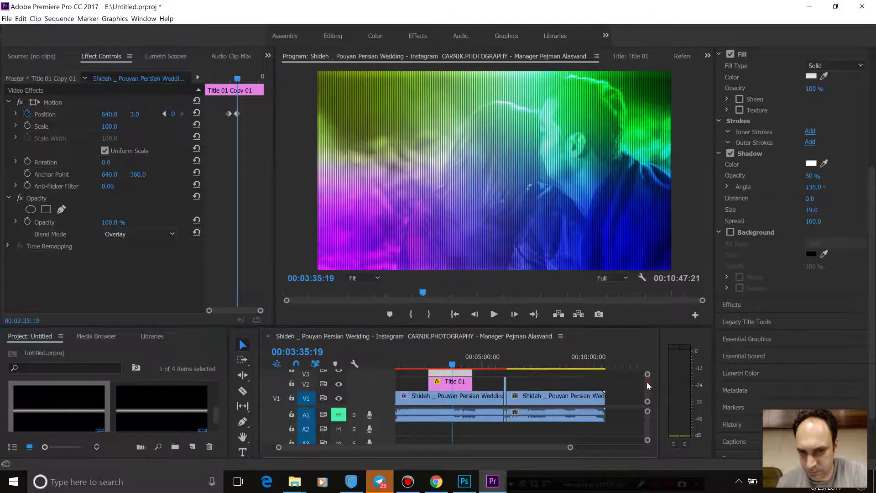
scroll(647, 380, up, 1)
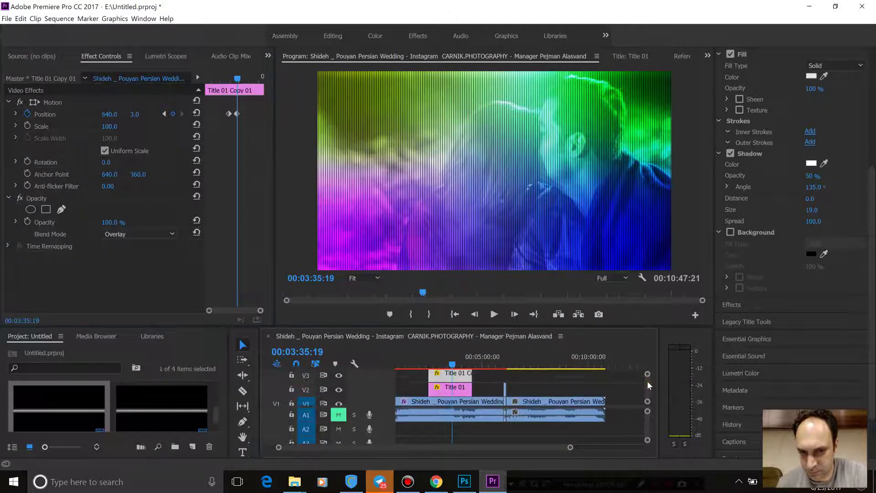
Search the Effects panel for 'cros' and pick the Cross Dissolve transition
click(741, 308)
double_click(767, 106)
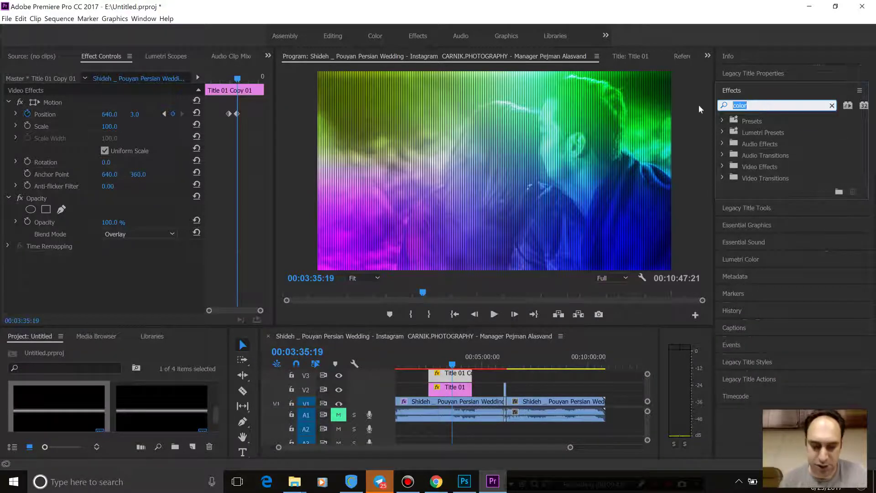
text(c)
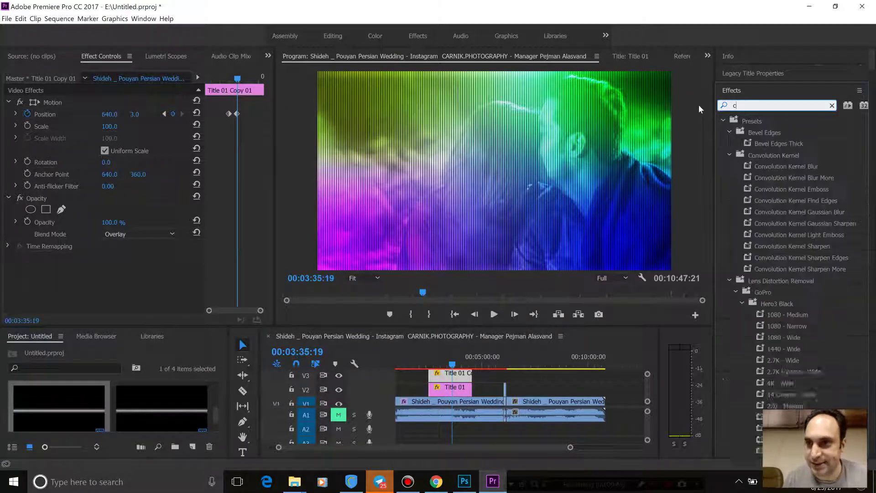
text(ros)
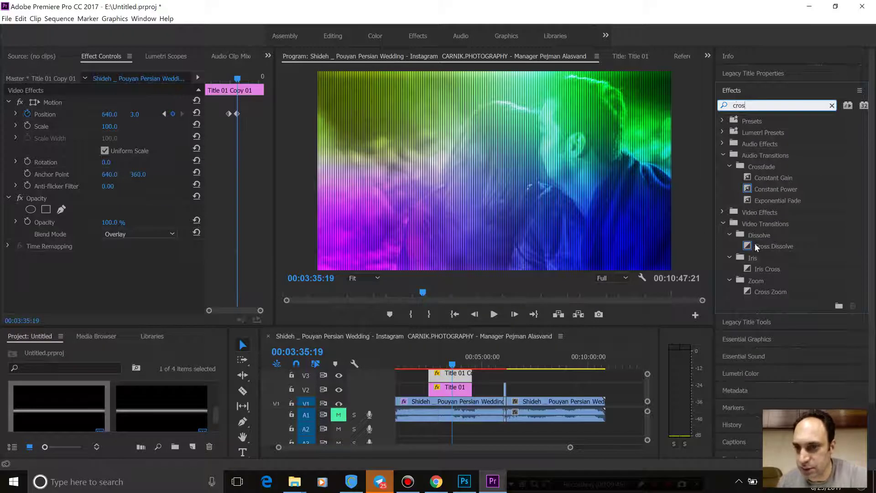
mouse_move(756, 247)
mouse_down()
mouse_move(442, 381)
mouse_move(758, 250)
mouse_up()
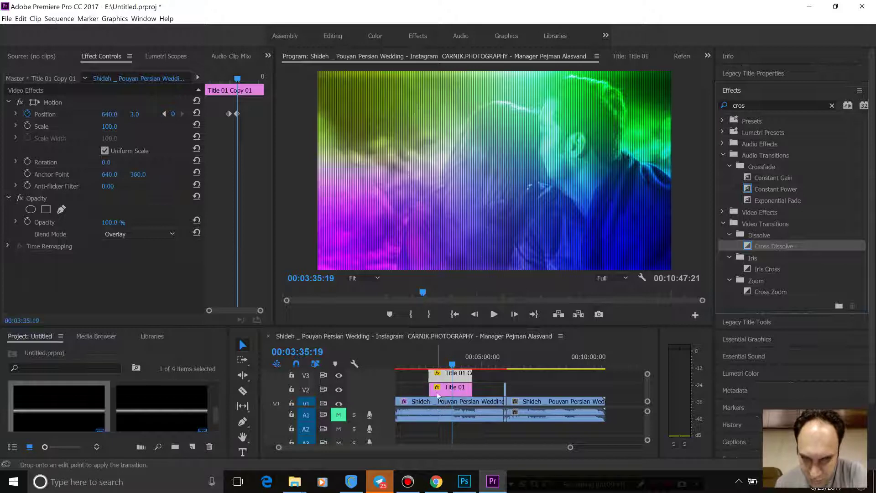
Play the sequence to preview the titles, then park the playhead at 00:03:20:02
click(426, 360)
key(space)
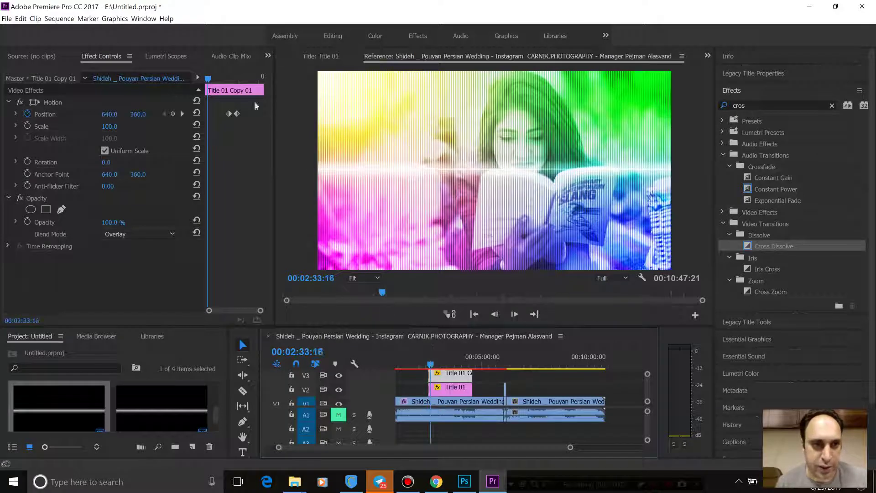
drag(209, 81, 229, 82)
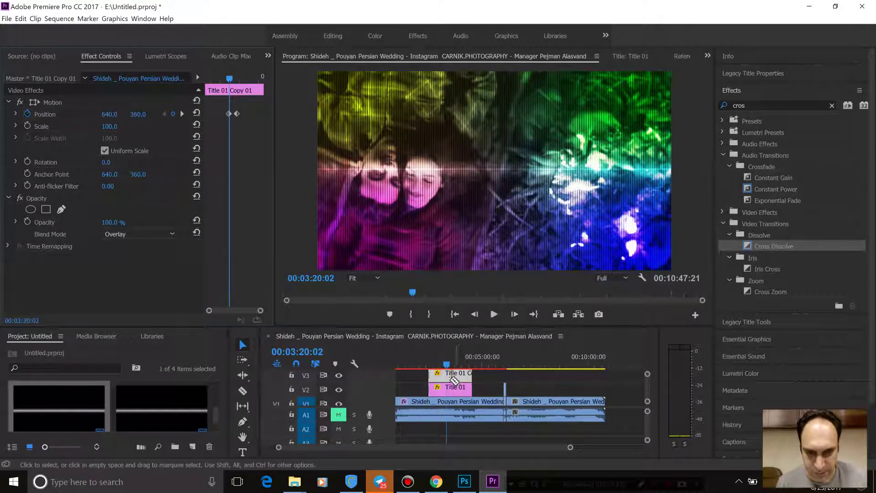
Razor both title clips at the playhead and delete the V2 and V3 pieces before the cut
key(c)
click(451, 378)
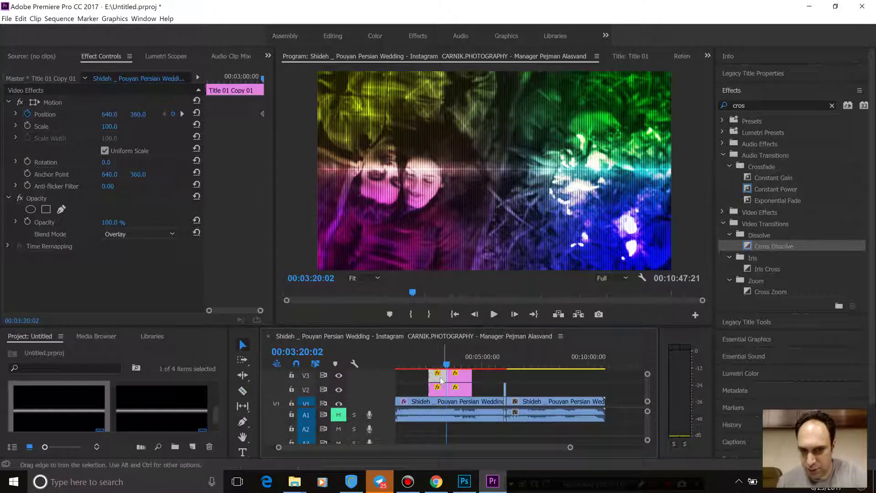
key(Delete)
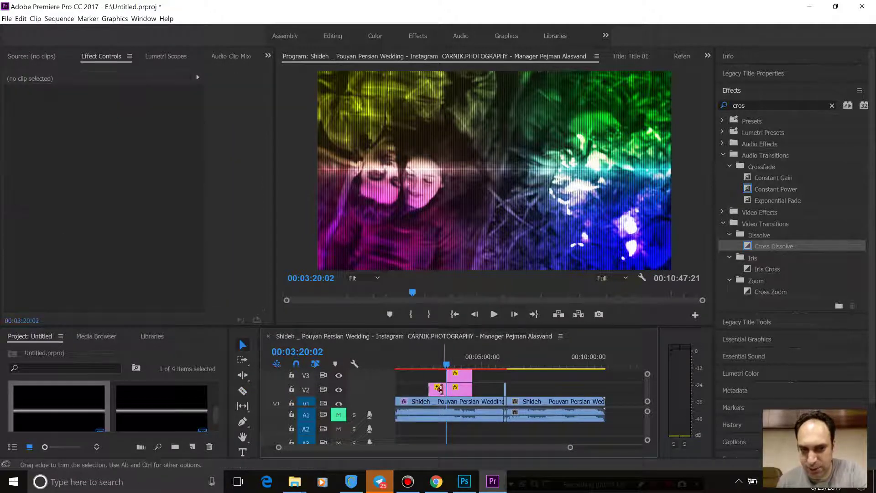
click(440, 393)
key(Delete)
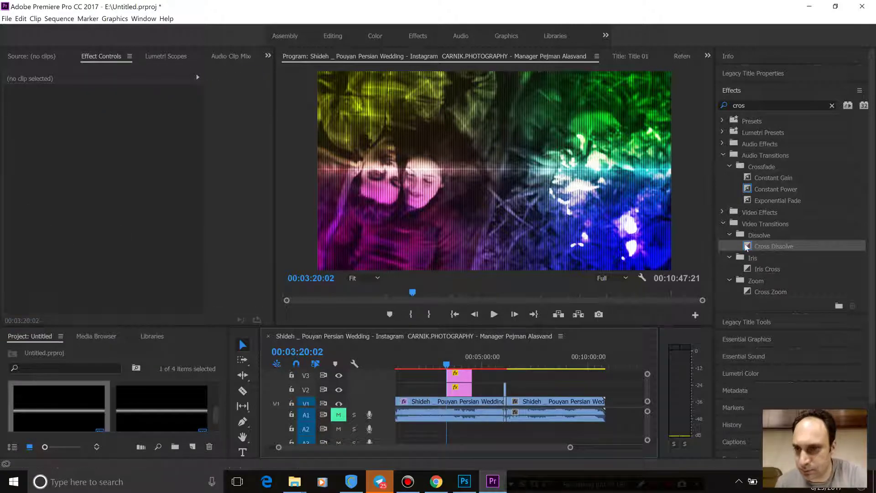
Apply Cross Dissolve to the V2 title and play back from just before the titles
drag(453, 378, 454, 388)
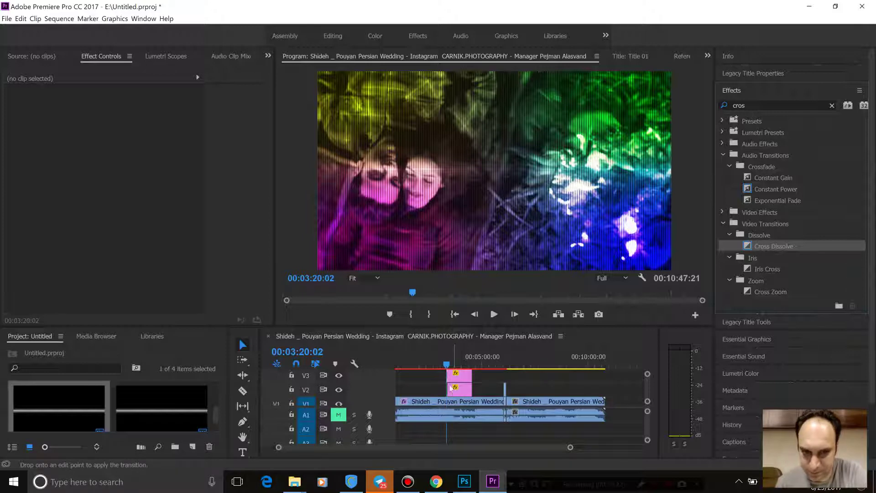
click(445, 365)
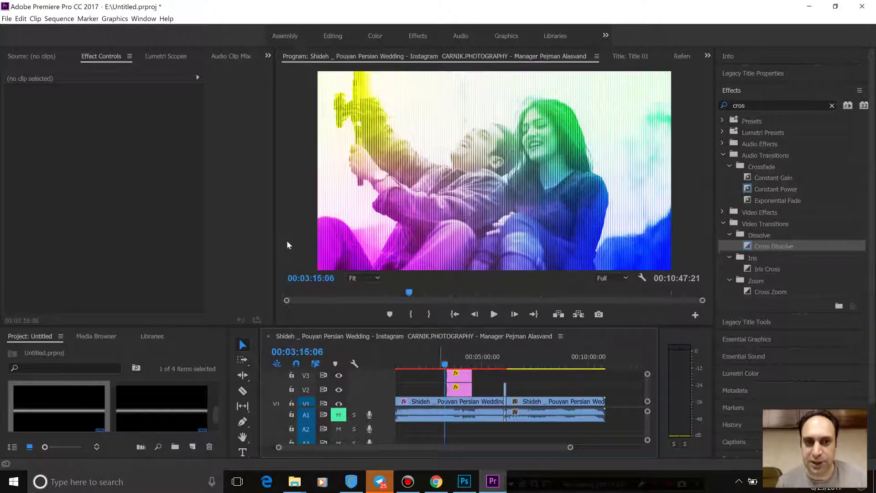
key(space)
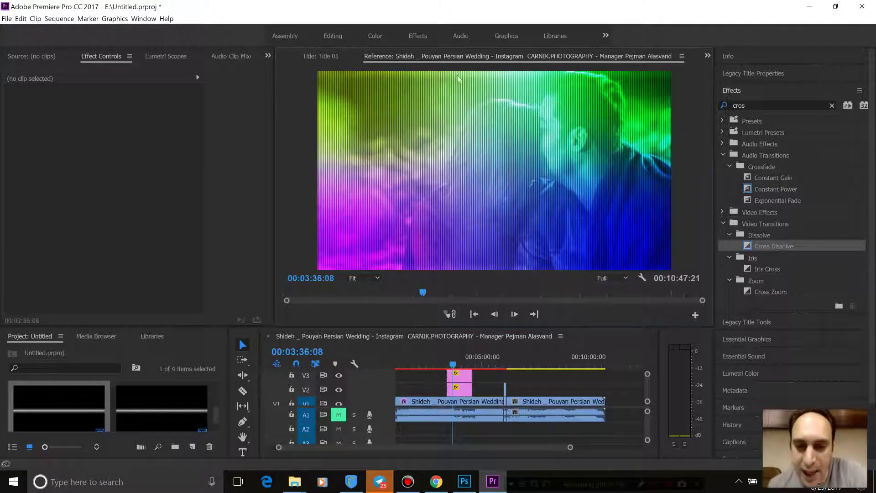
Select the V1 wedding clip and lower its 4-Color Gradient opacity to 50%
click(458, 393)
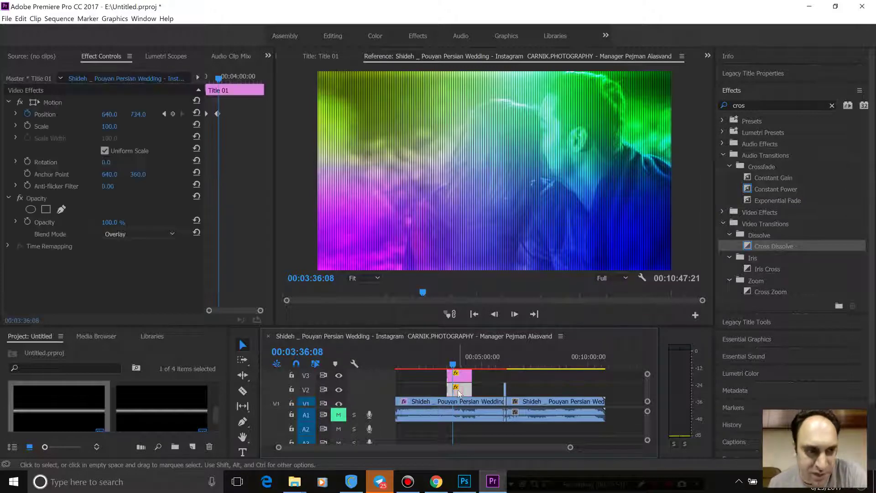
click(463, 401)
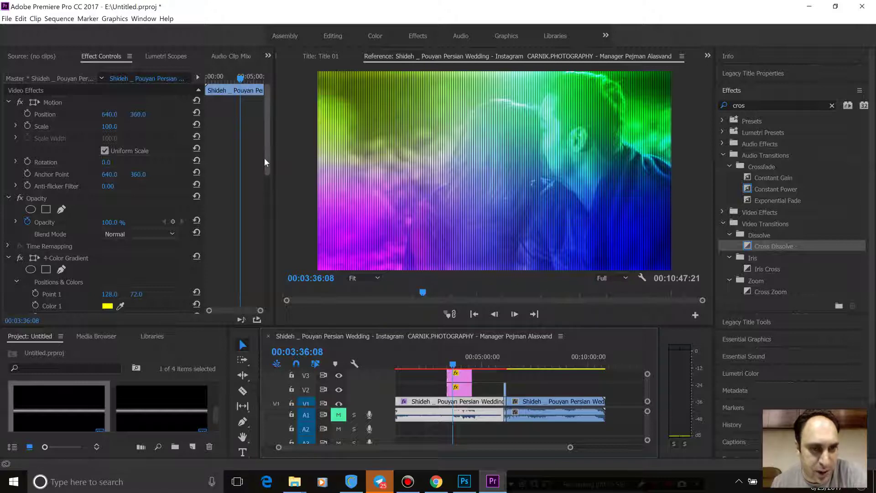
drag(267, 160, 266, 196)
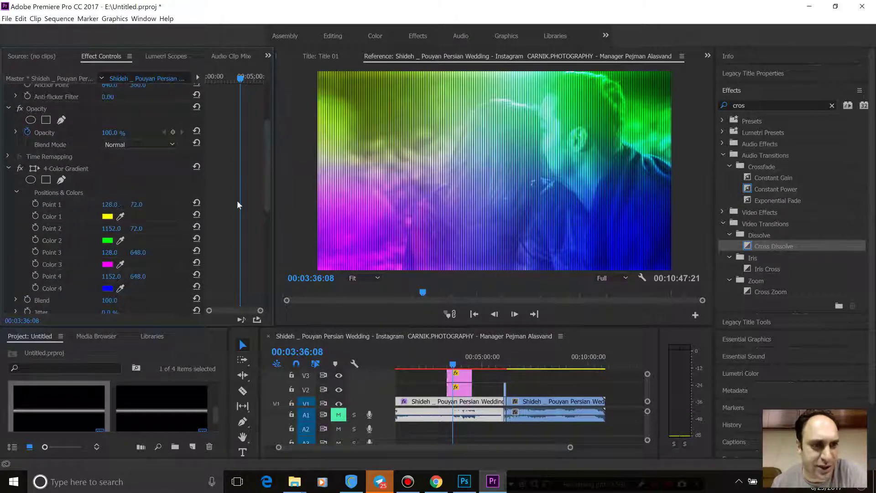
drag(266, 202, 262, 224)
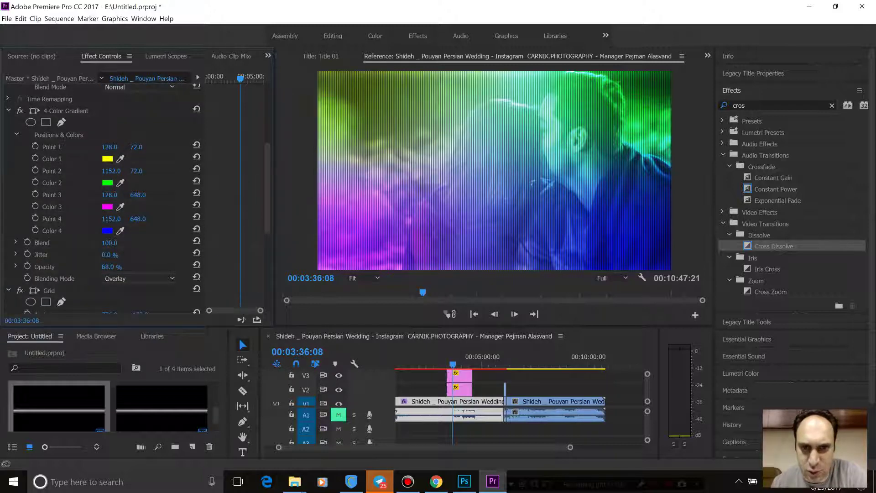
drag(111, 267, 83, 267)
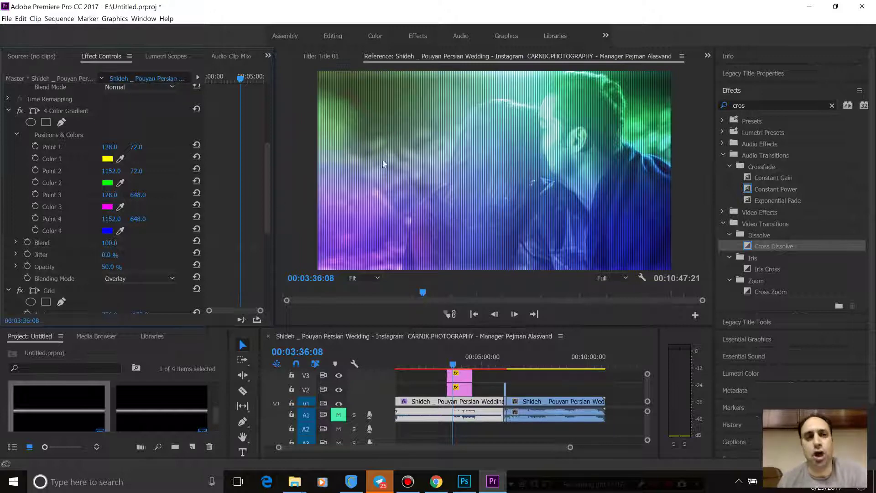
drag(267, 179, 264, 189)
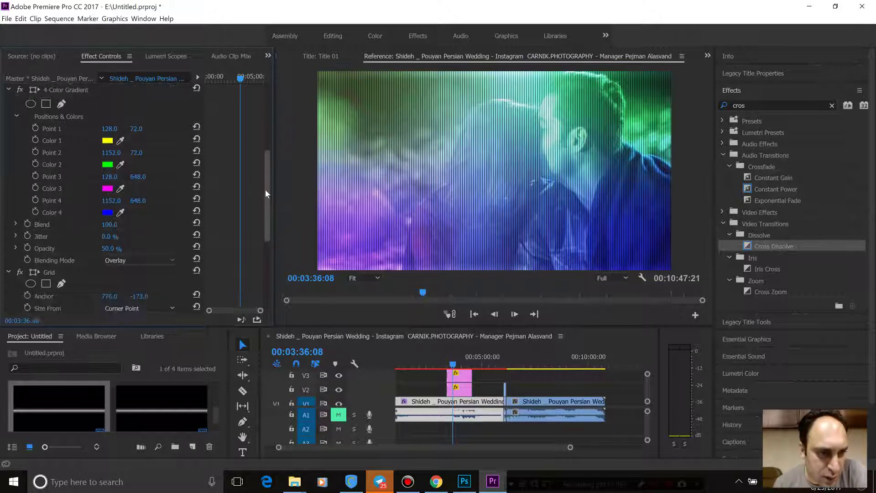
Try Screen blending on the gradient, then set it back to Overlay
click(144, 255)
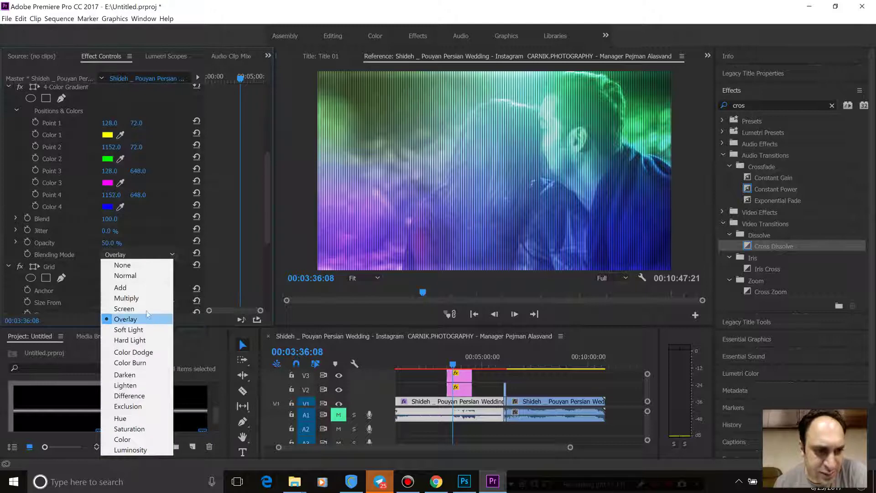
click(124, 309)
click(141, 254)
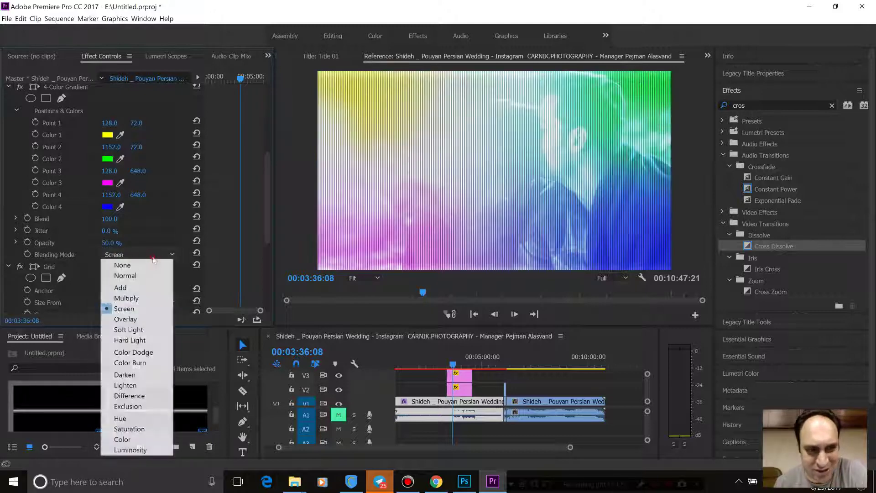
click(143, 319)
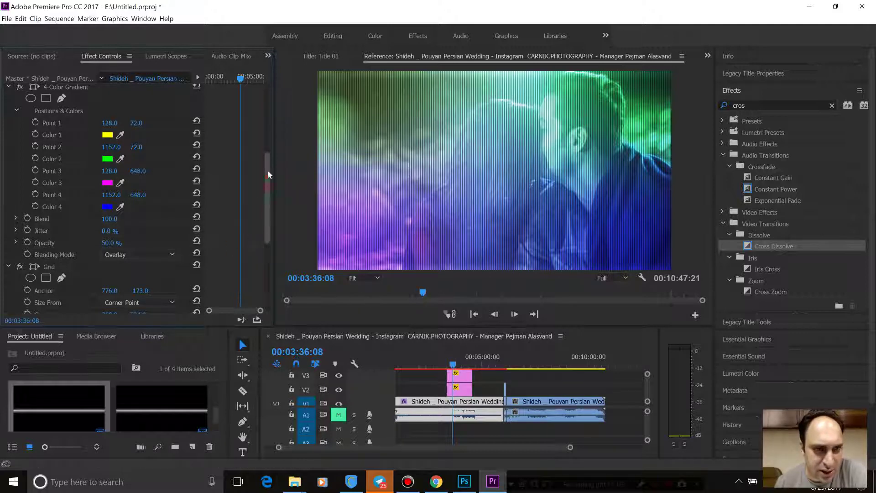
scroll(267, 164, up, 3)
click(267, 273)
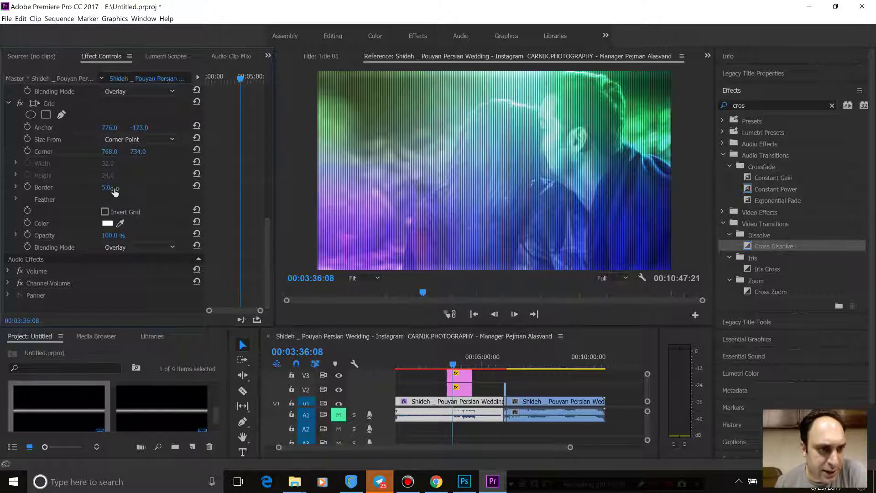
Scrub the Grid opacity to 29%, move the playhead back to the titles, and show Bandicam
mouse_move(108, 235)
mouse_down()
mouse_move(68, 235)
mouse_move(111, 235)
mouse_up()
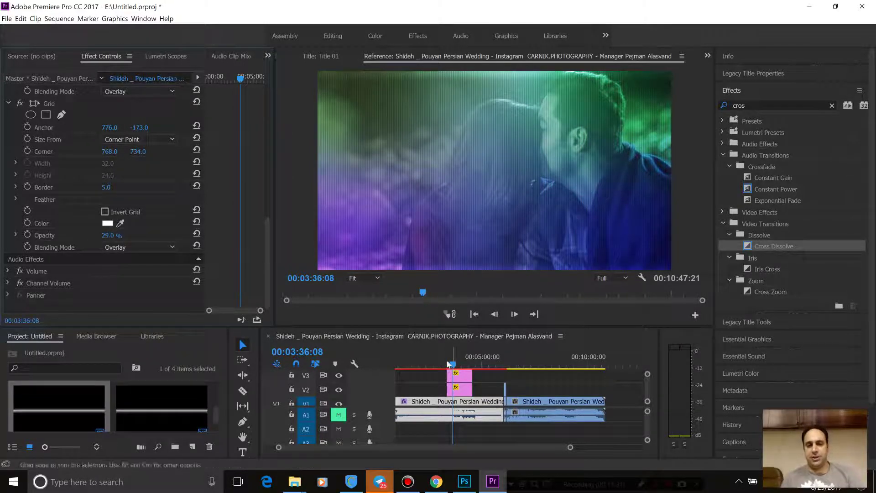
drag(452, 364, 445, 364)
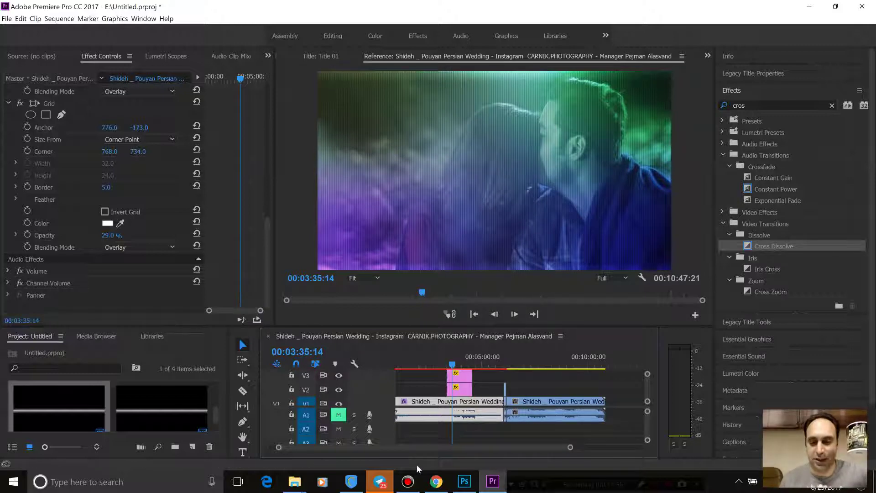
click(409, 481)
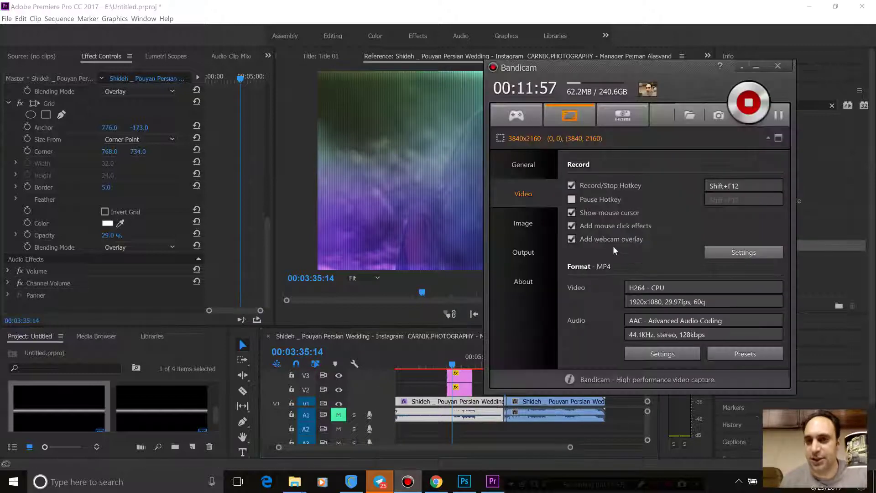